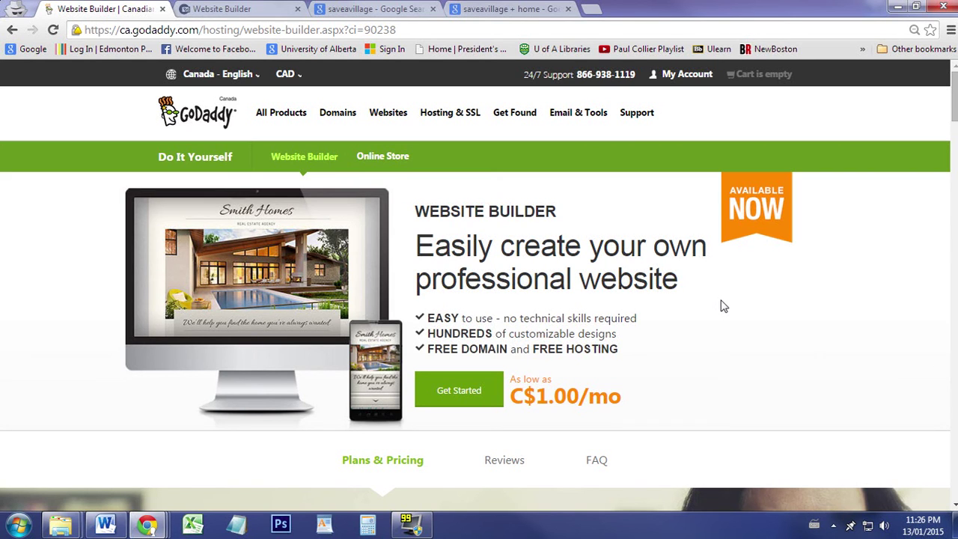
- Scroll down to the Plans & Pricing table comparing the Personal, Business and Business Plus plans
scroll(875, 315, down, 8)
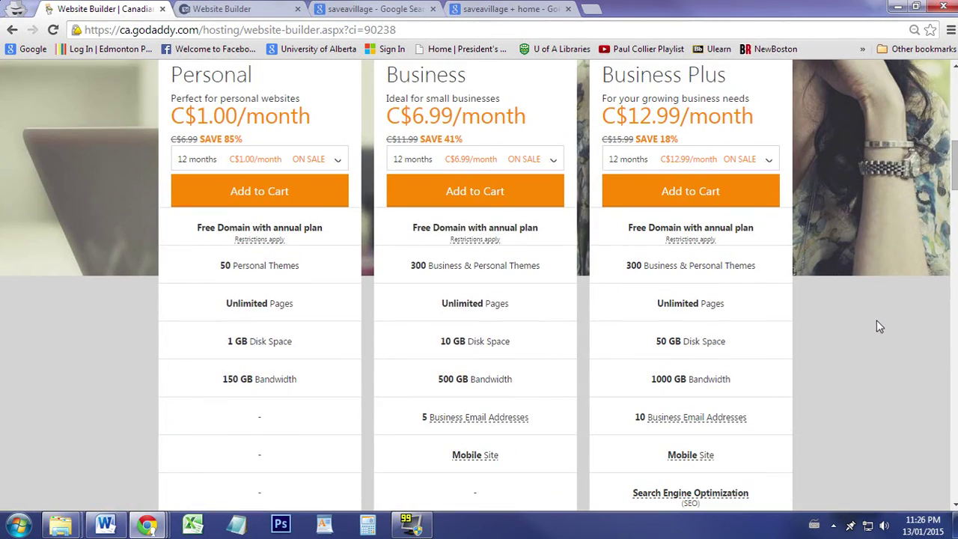
scroll(872, 368, down, 1)
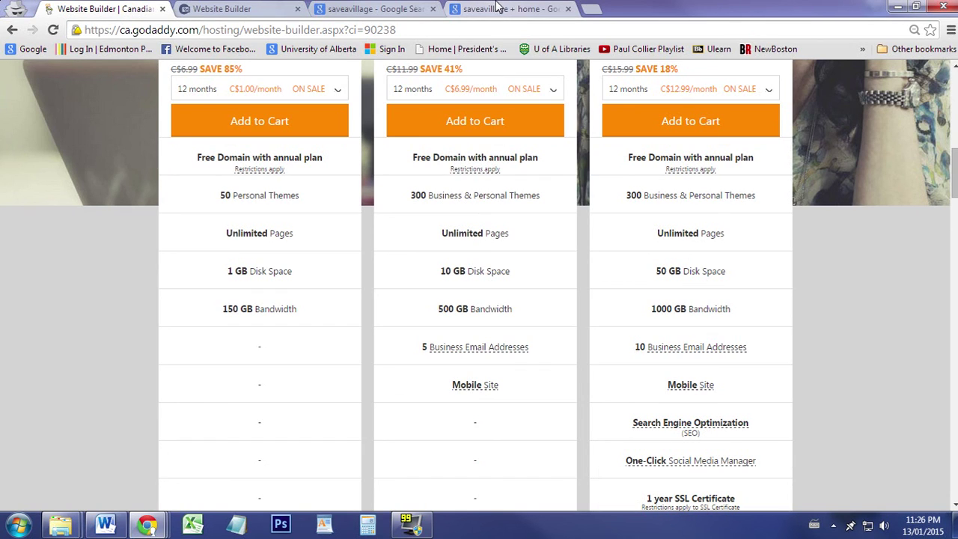
- Review the saveavillage results tab, scrolling through its listings
click(416, 8)
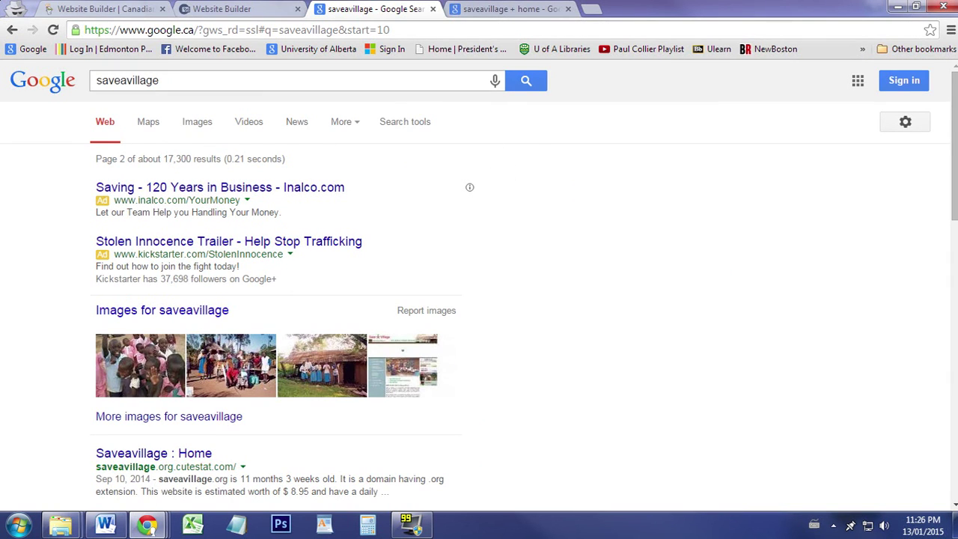
double_click(247, 80)
scroll(515, 171, down, 4)
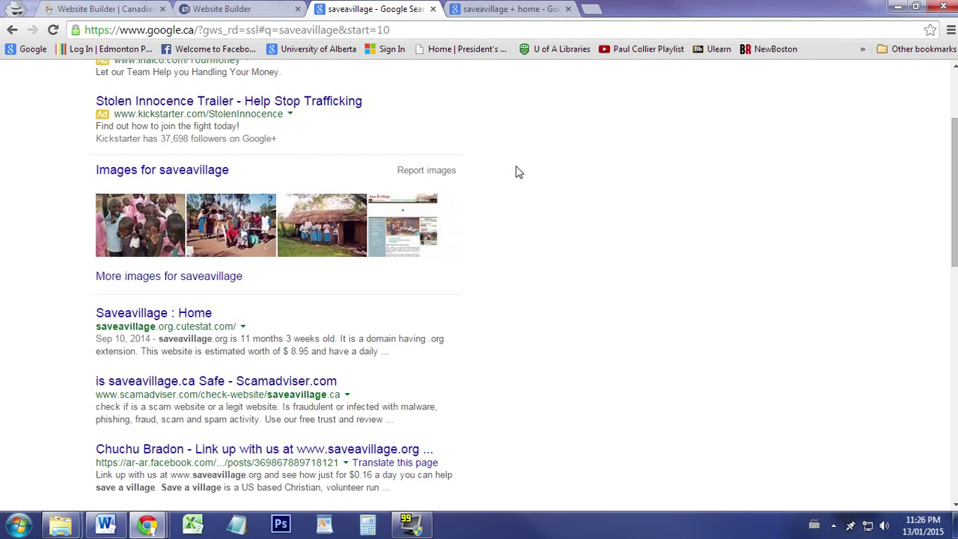
scroll(383, 153, up, 3)
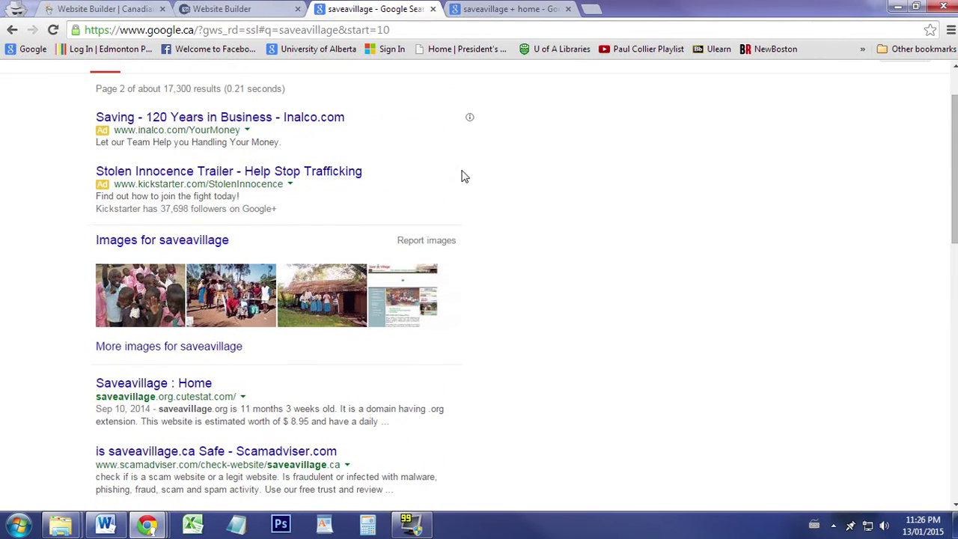
scroll(368, 175, down, 3)
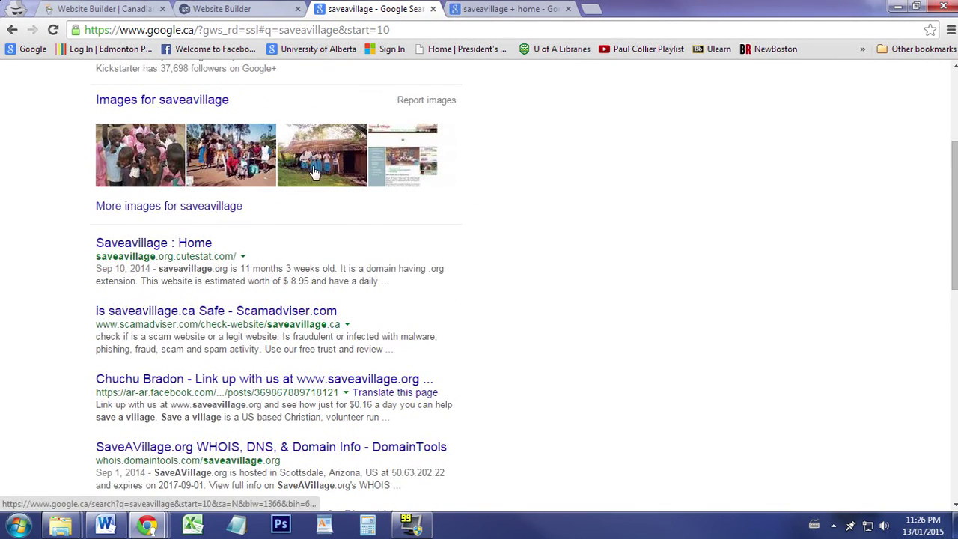
scroll(161, 176, up, 4)
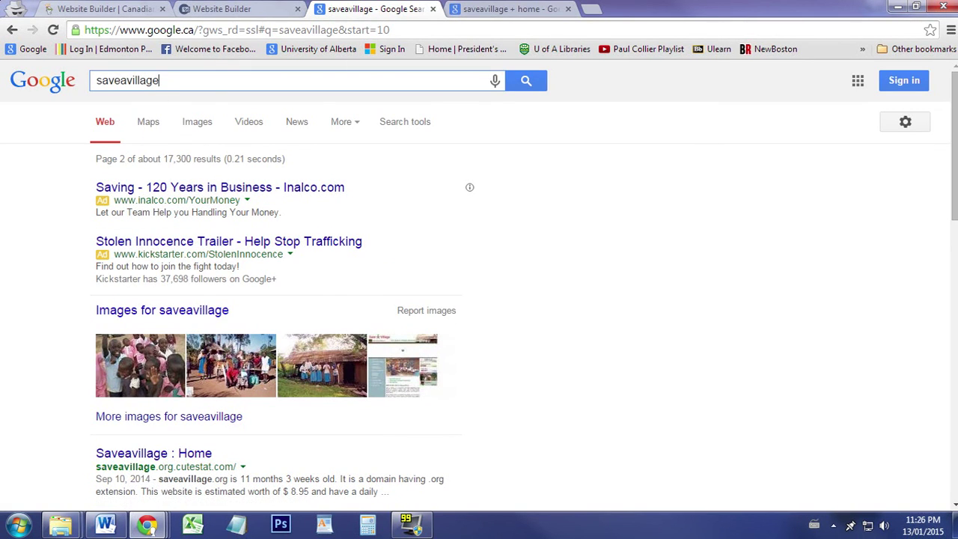
scroll(402, 175, down, 5)
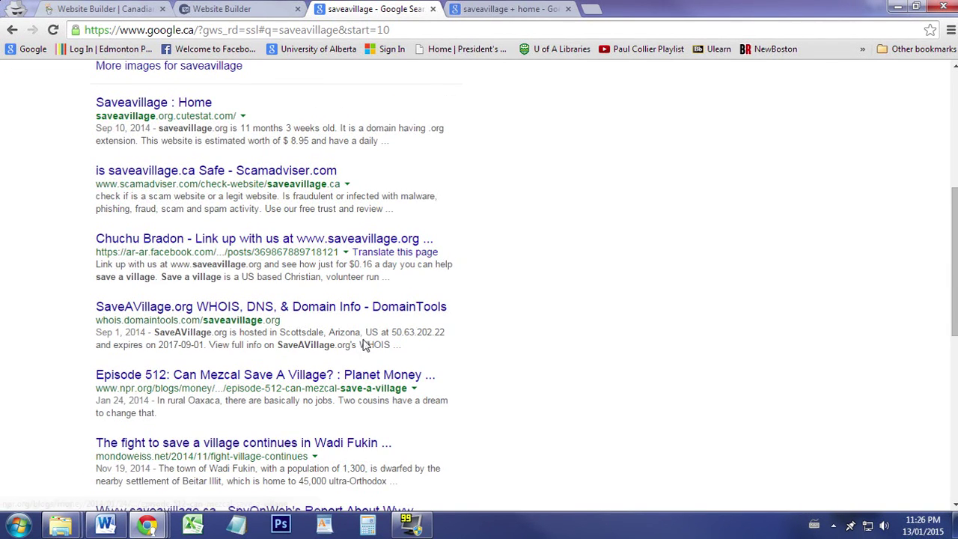
- Strip ' + home' from the query, re-search saveavillage and review the Save-A-Village, Kenya result
click(492, 15)
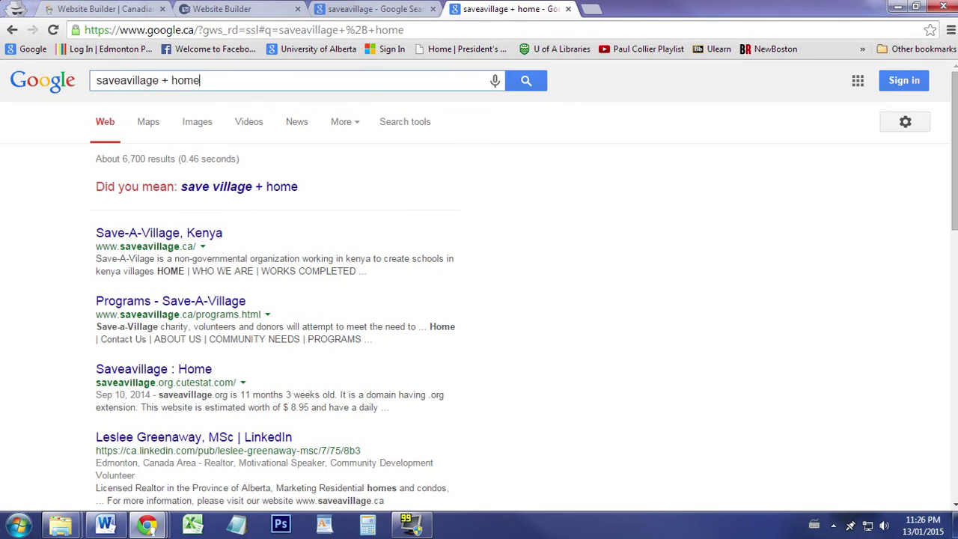
drag(199, 80, 159, 80)
key(BackSpace)
key(Return)
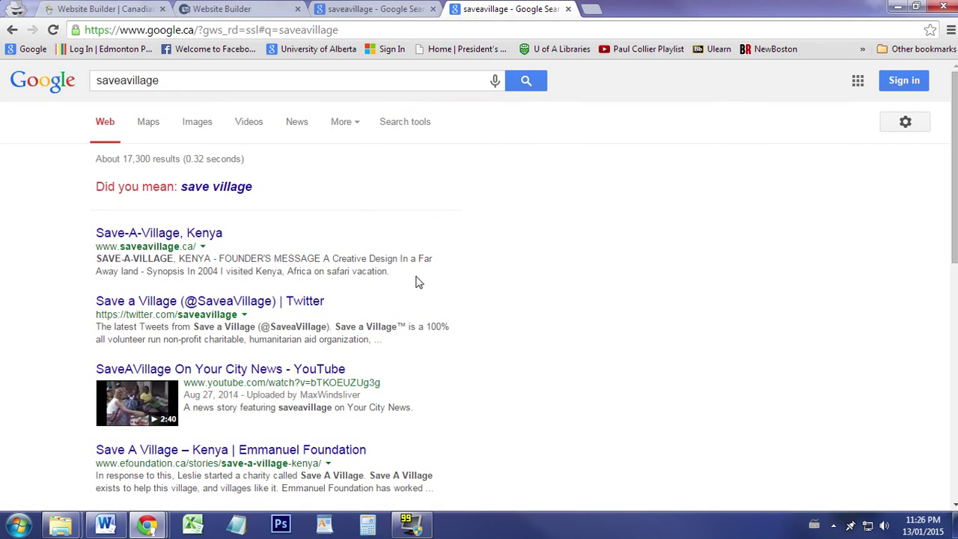
drag(412, 277, 96, 266)
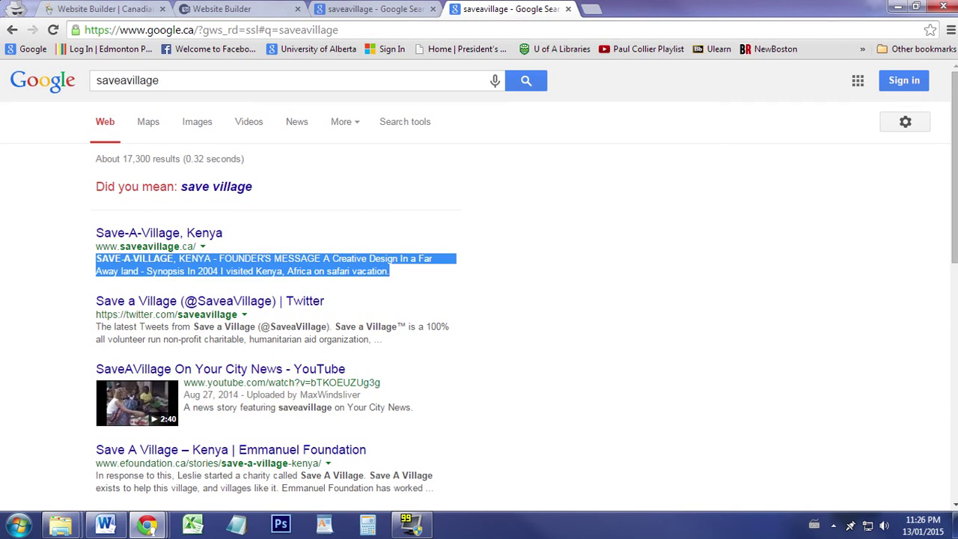
click(235, 250)
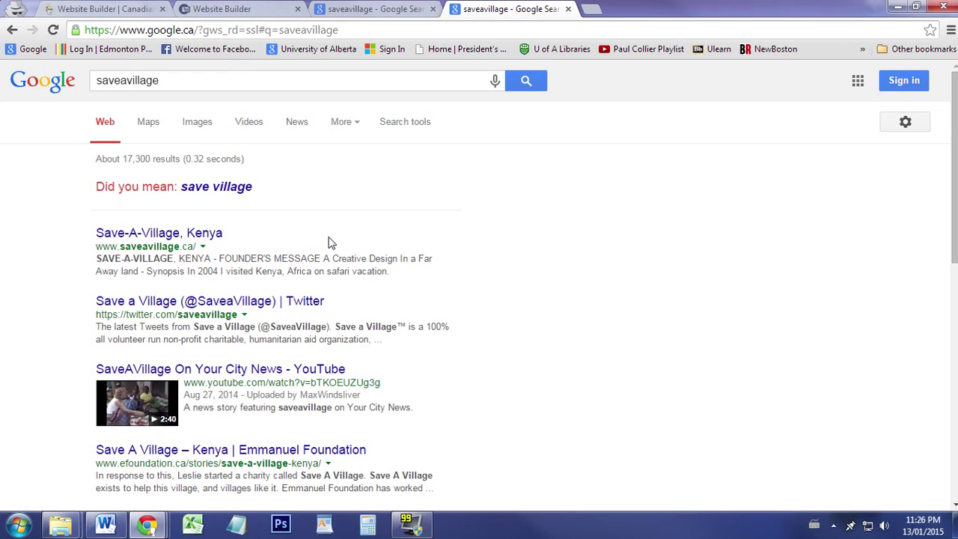
scroll(573, 360, down, 8)
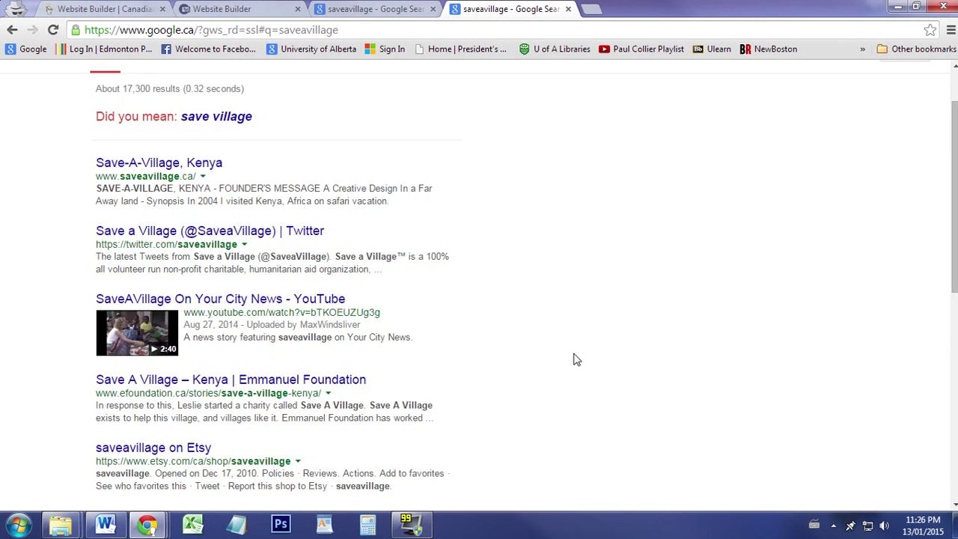
scroll(573, 360, up, 10)
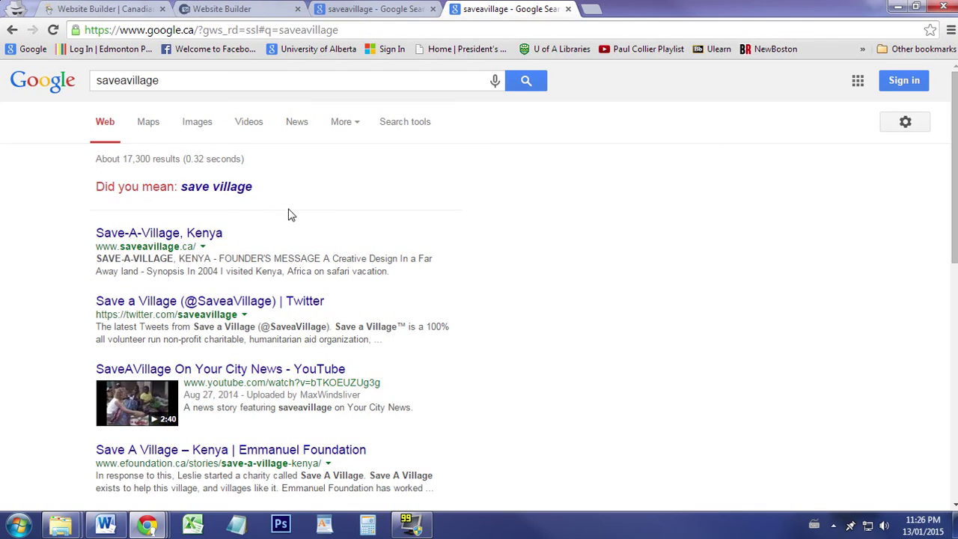
- Replace the saveavillage query with 'redcross' and run the search
double_click(127, 80)
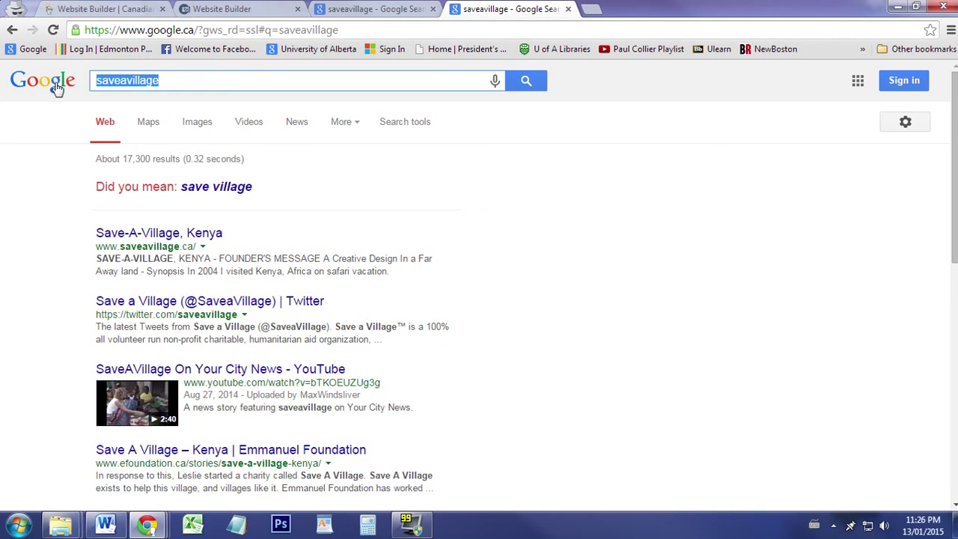
text(go)
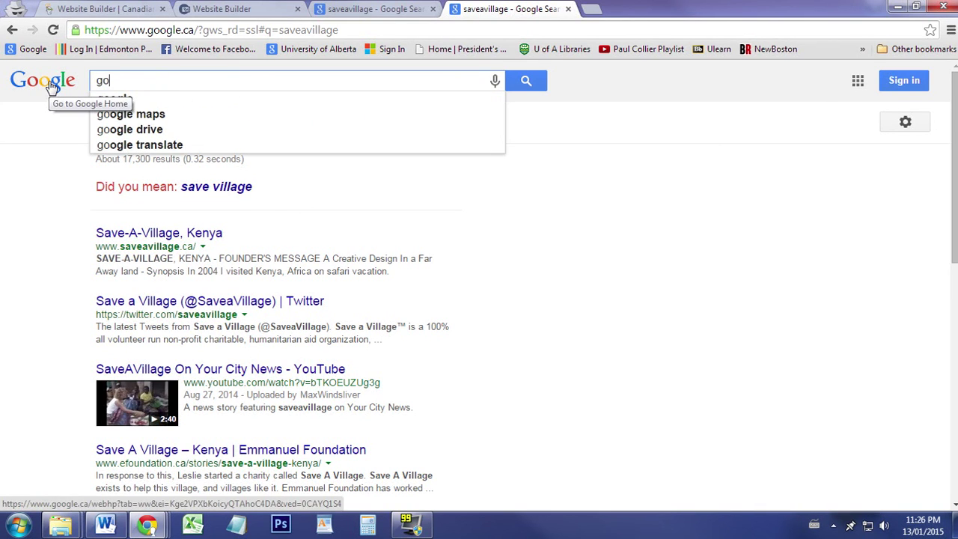
key(BackSpace)
key(BackSpace)
text(redcr)
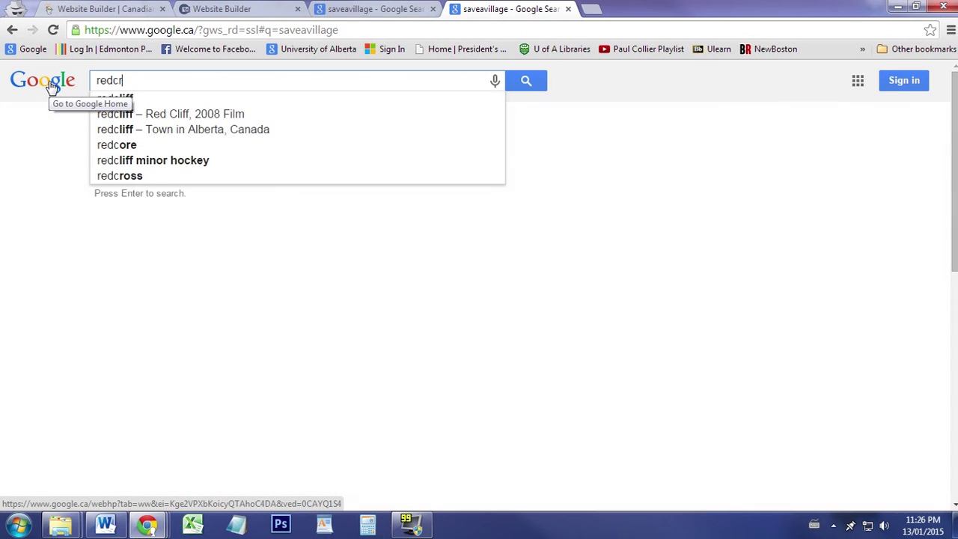
text(oss)
key(Return)
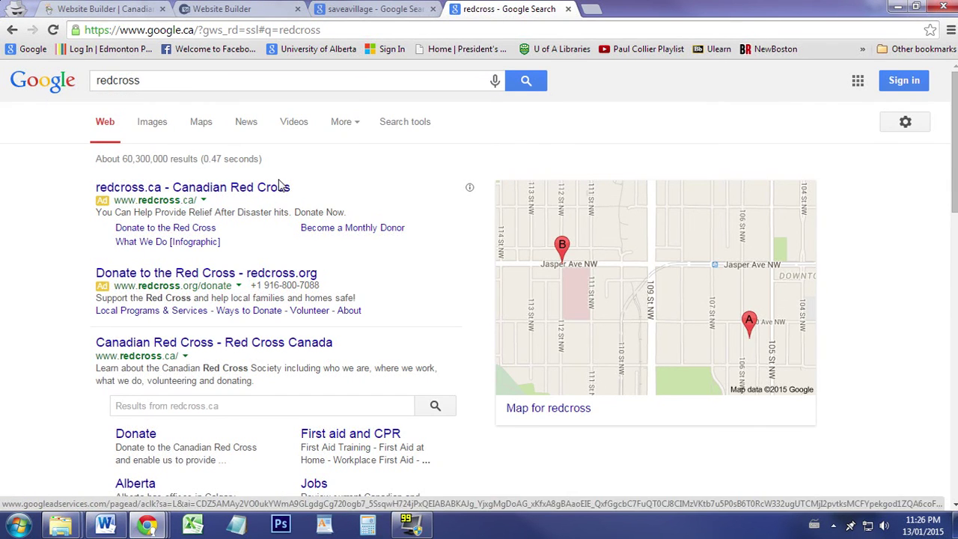
- Review the redcross results, highlighting the Canadian Red Cross description and scrolling back up
scroll(295, 190, down, 3)
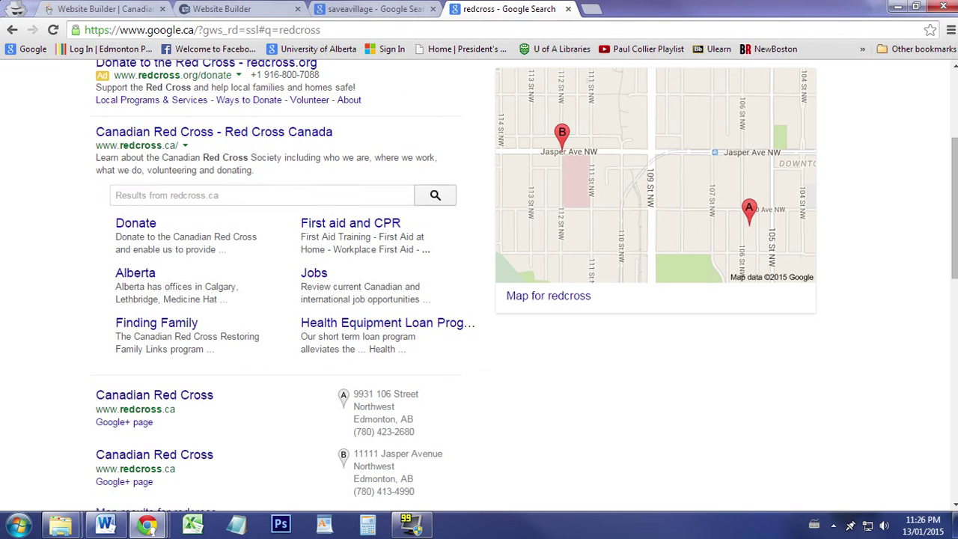
drag(262, 172, 96, 158)
click(22, 226)
scroll(268, 284, down, 2)
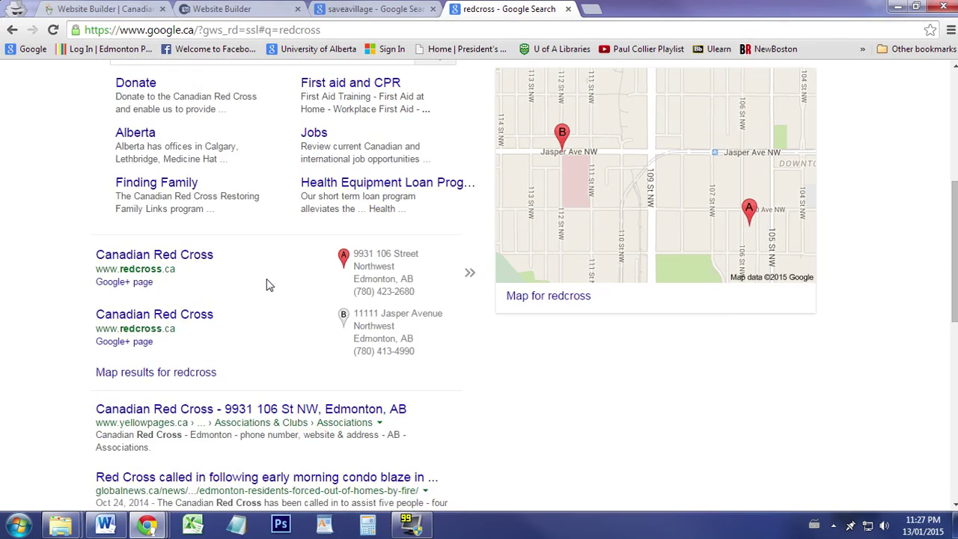
scroll(268, 284, up, 2)
scroll(268, 284, down, 1)
scroll(268, 284, down, 8)
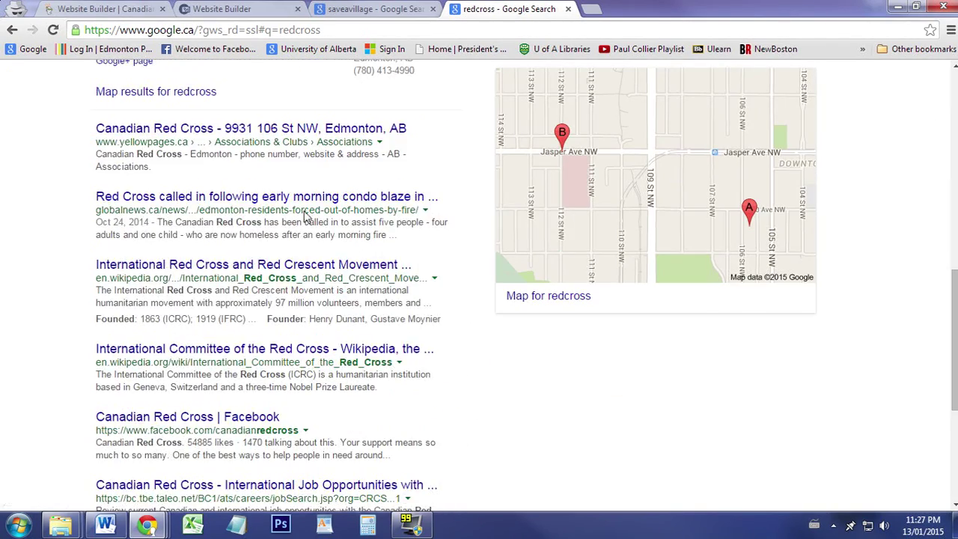
scroll(233, 388, up, 10)
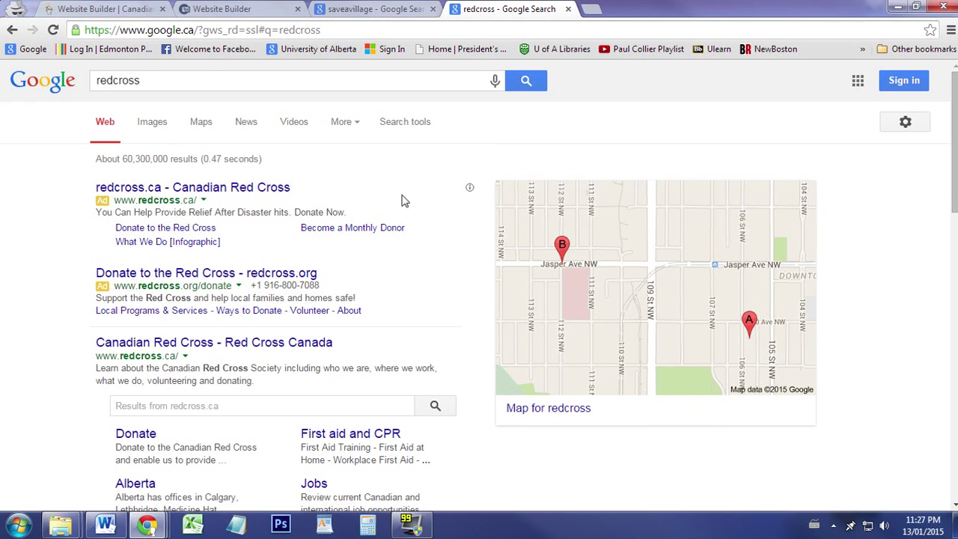
- Return to the GoDaddy pricing page and check Search Engine Optimization under Business Plus
click(116, 8)
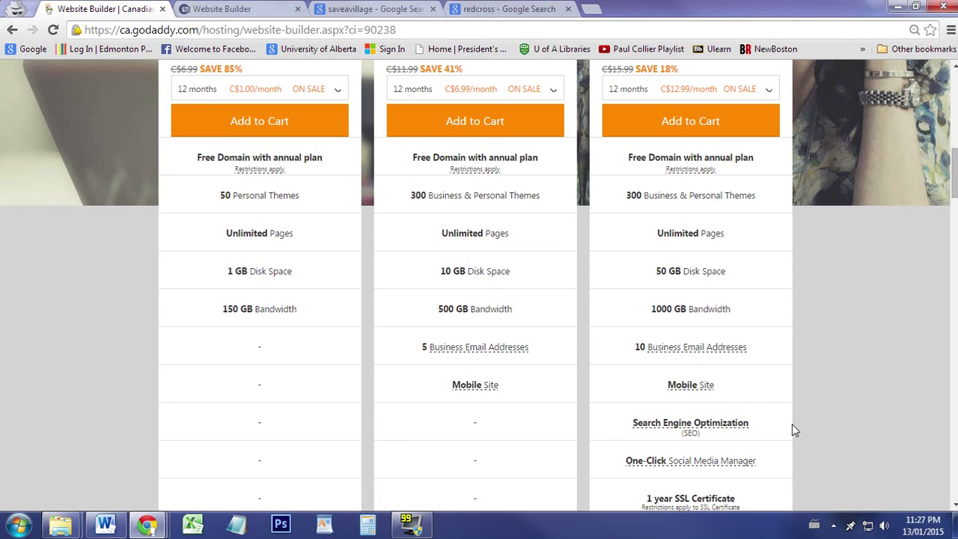
scroll(793, 423, up, 1)
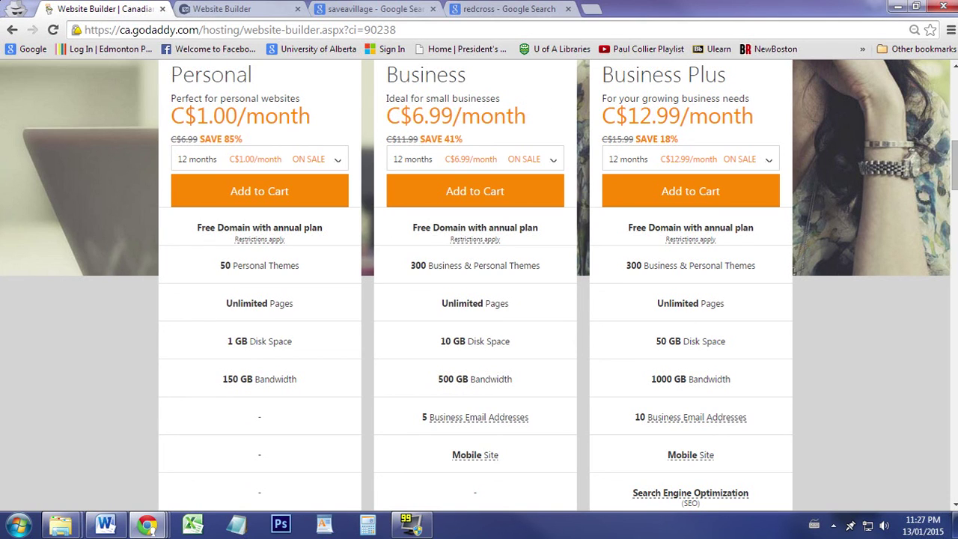
mouse_move(696, 501)
- Open Site Settings from the Save-A-Village editor menu on the Search Engines section
click(255, 9)
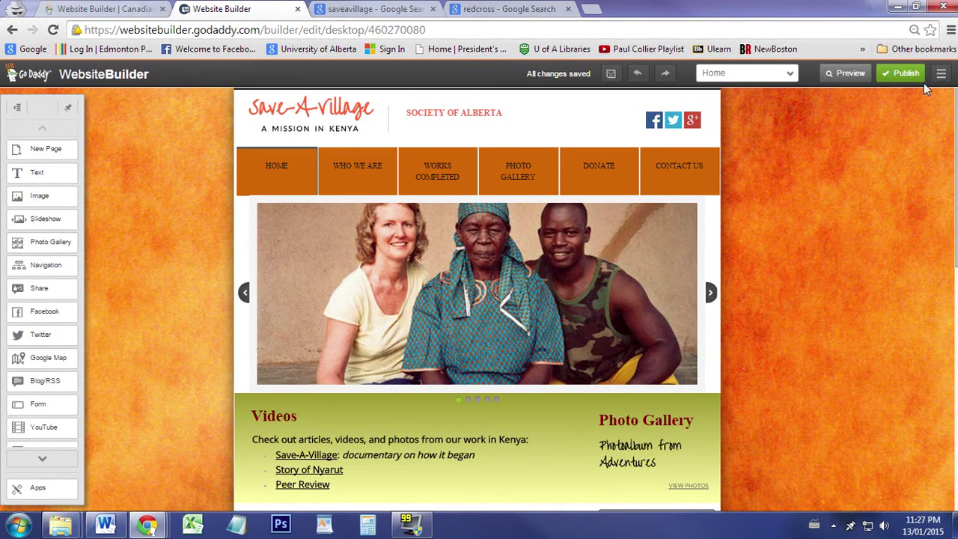
click(941, 72)
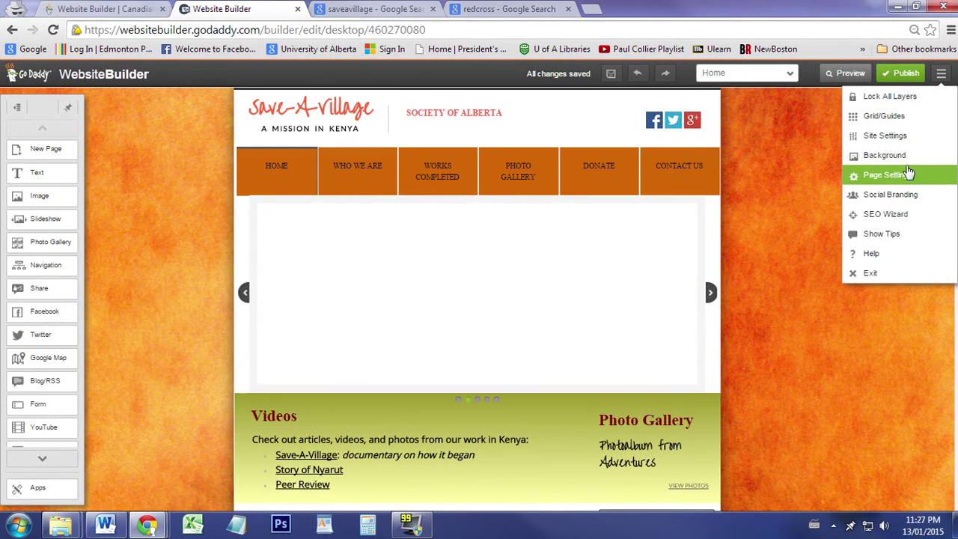
click(906, 139)
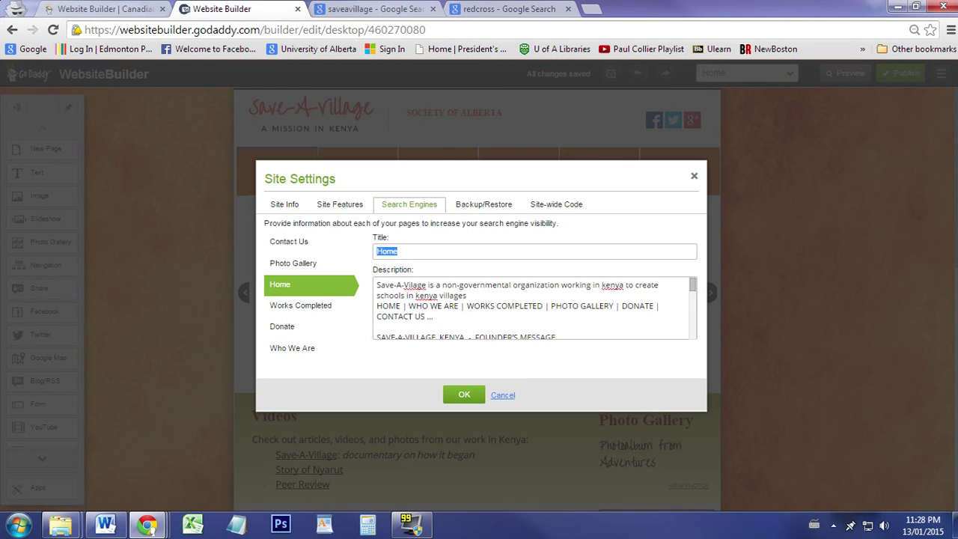
- Review the Home page's Title 'Home' and its Save-A-Village description without changing them
click(393, 255)
click(439, 295)
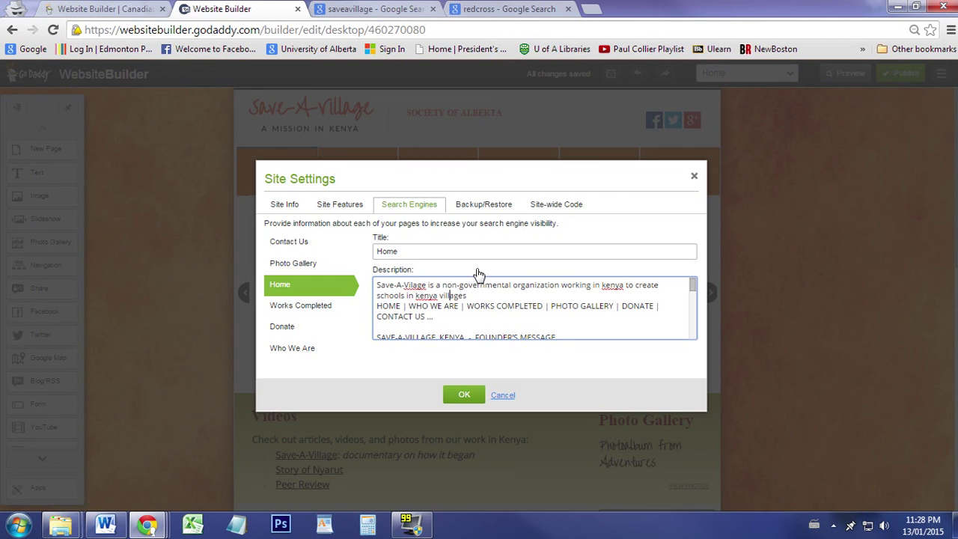
key(shift+Tab)
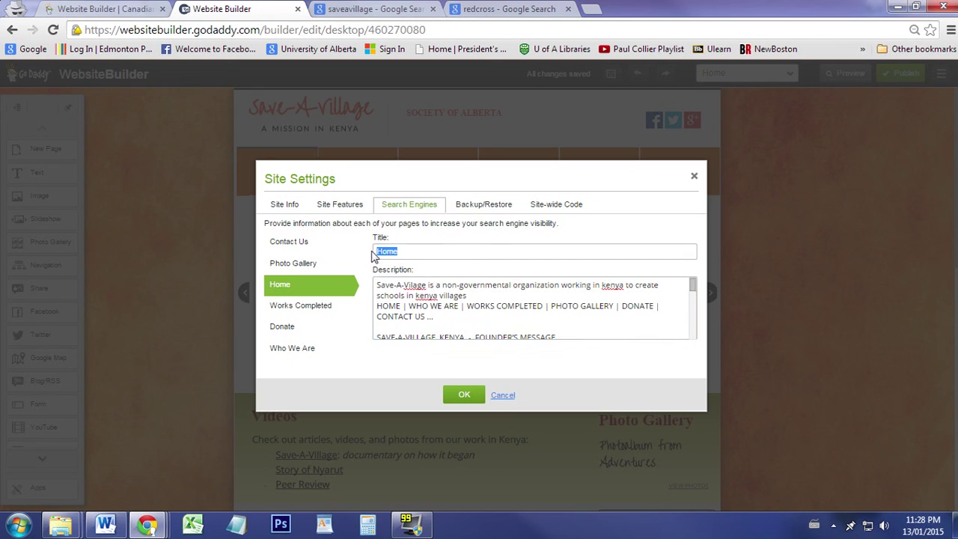
key(End)
click(434, 316)
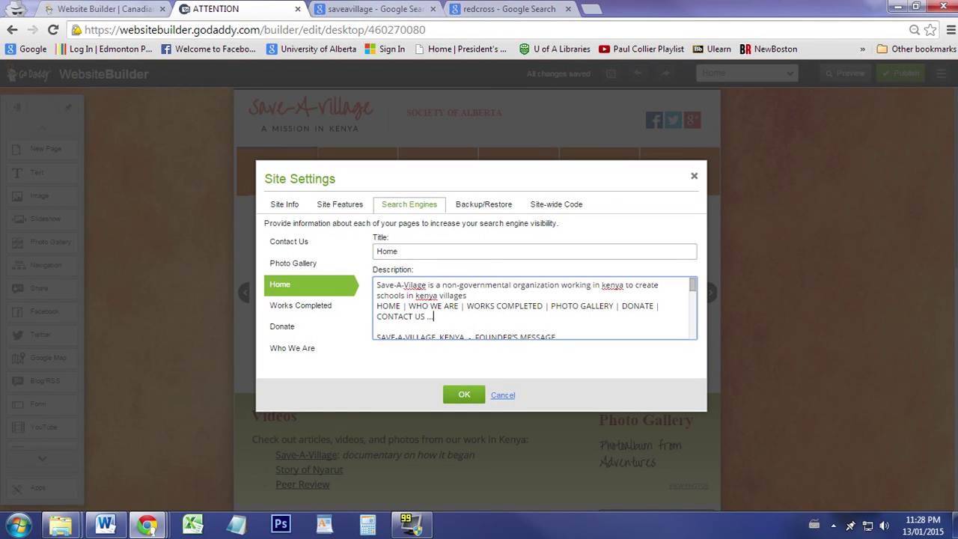
- Search Google for 'save a village' in place of the old query
click(395, 9)
scroll(483, 204, up, 5)
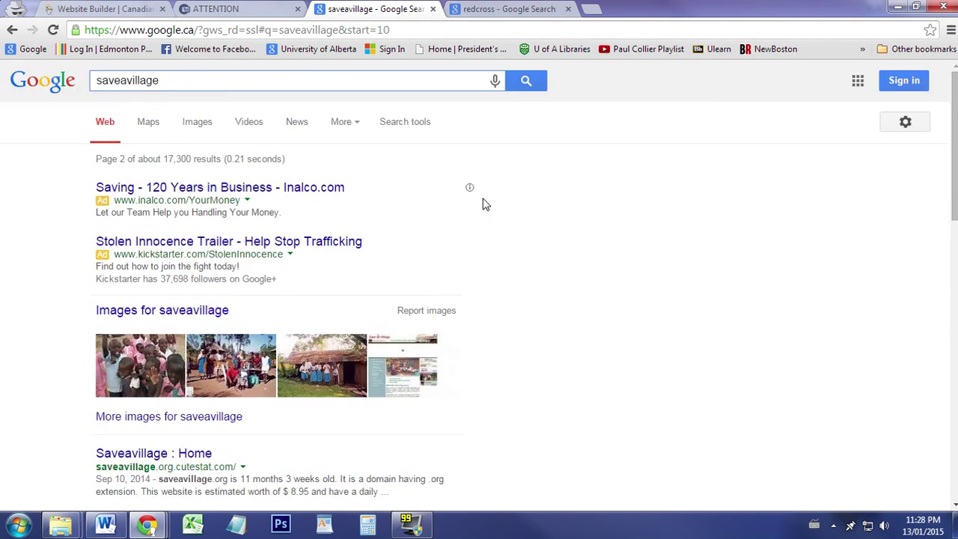
scroll(220, 94, down, 1)
scroll(193, 80, up, 1)
key(ctrl+a)
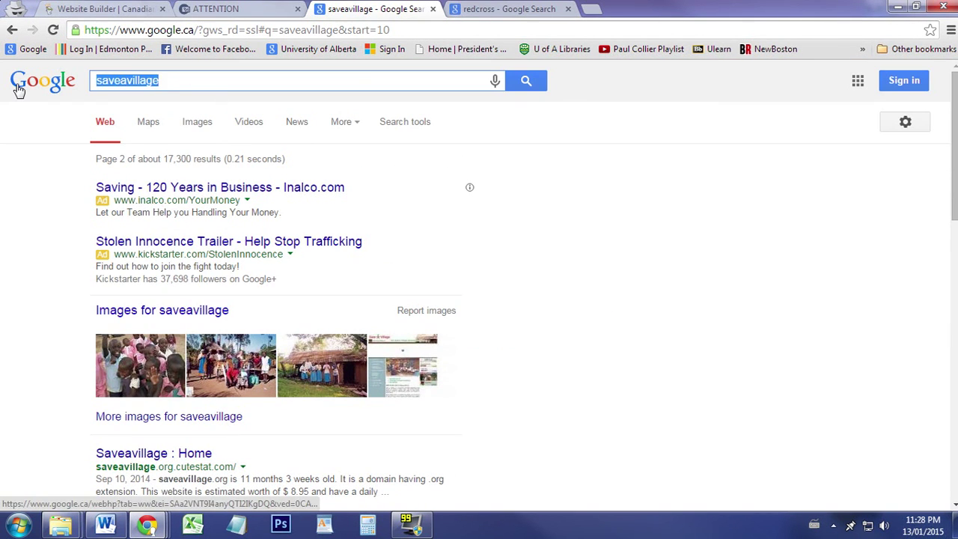
text(save)
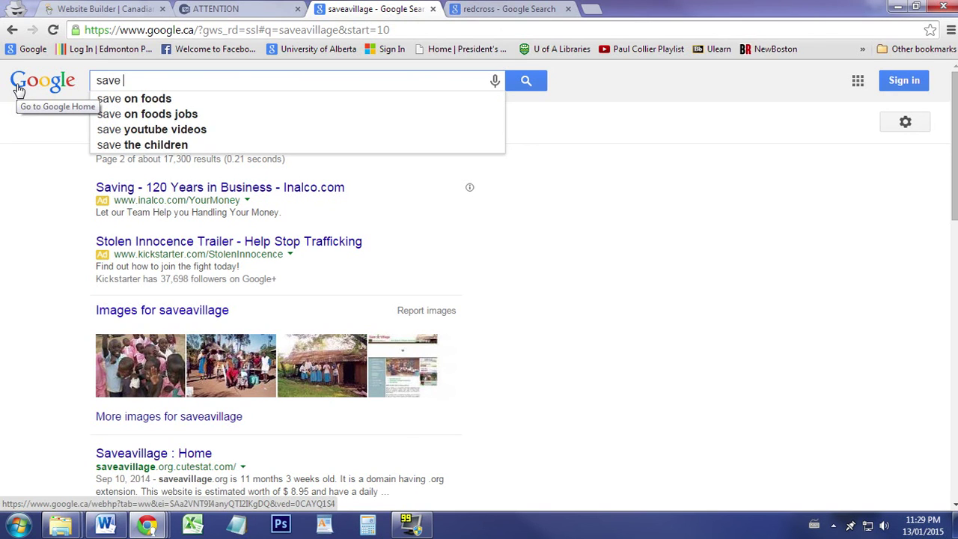
text( a village)
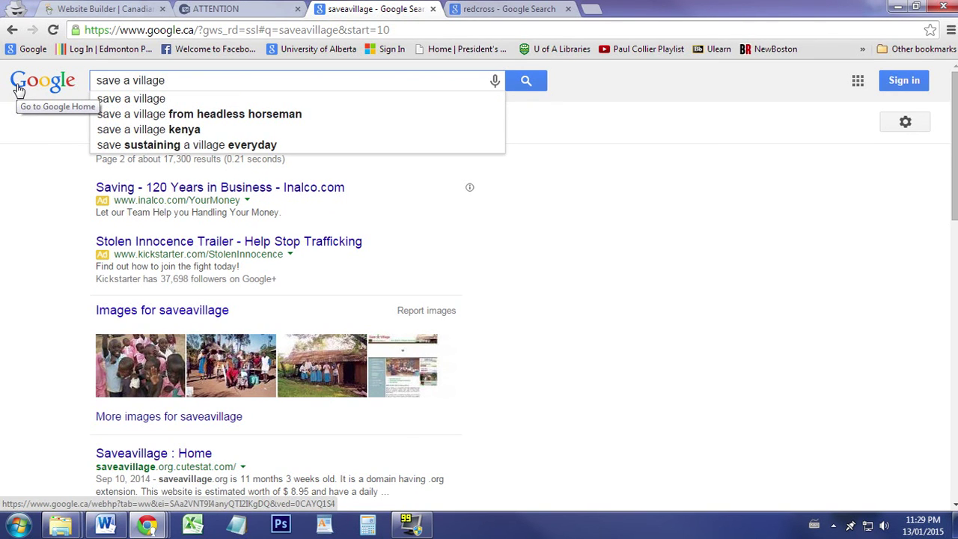
key(Return)
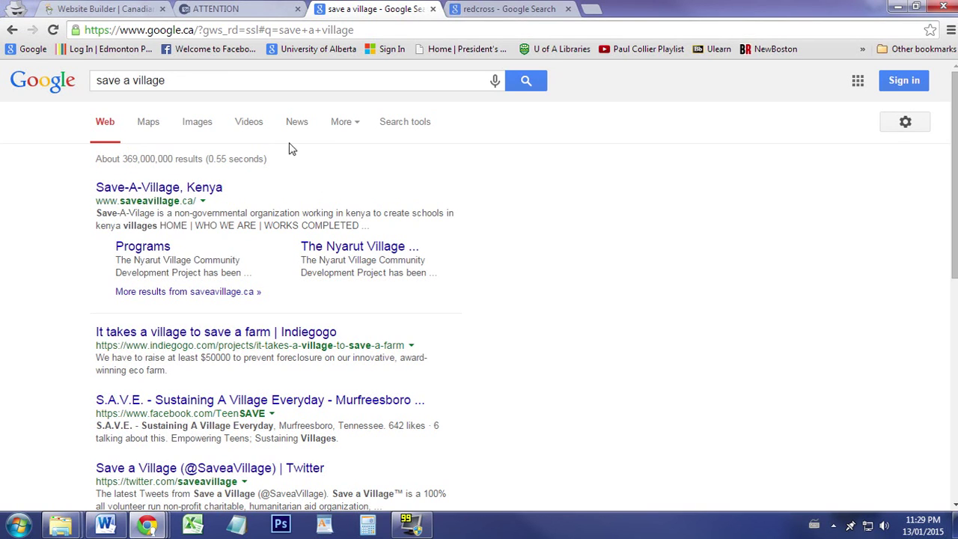
- Highlight parts of the Save-A-Village snippet: 'Save', 'villages', and text up to WORKS COMPLETED
drag(373, 227, 93, 223)
click(115, 225)
drag(118, 214, 95, 213)
double_click(140, 225)
click(142, 226)
drag(371, 225, 208, 252)
click(252, 268)
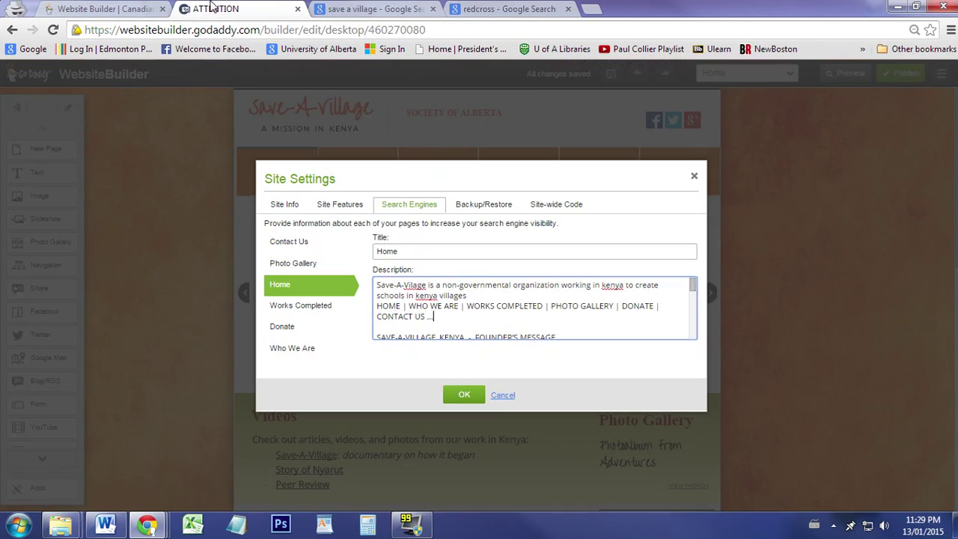
click(213, 8)
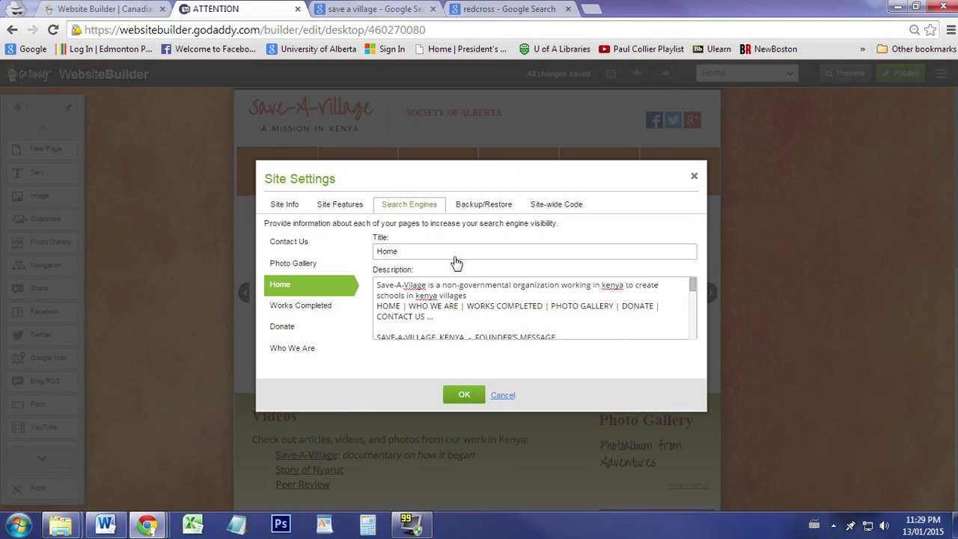
click(355, 7)
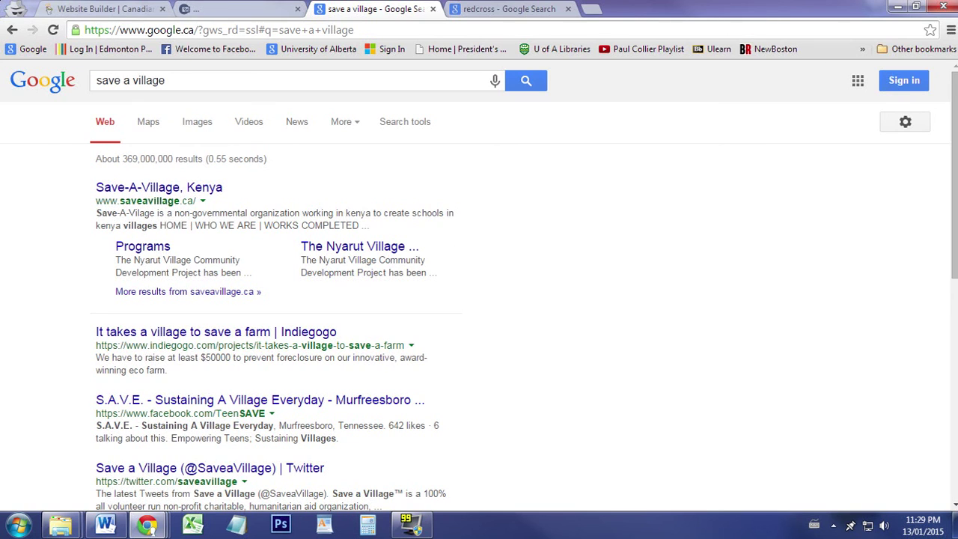
- In the other Chrome window's new tab, search Google for 'adwords'
mouse_move(149, 524)
mouse_move(298, 451)
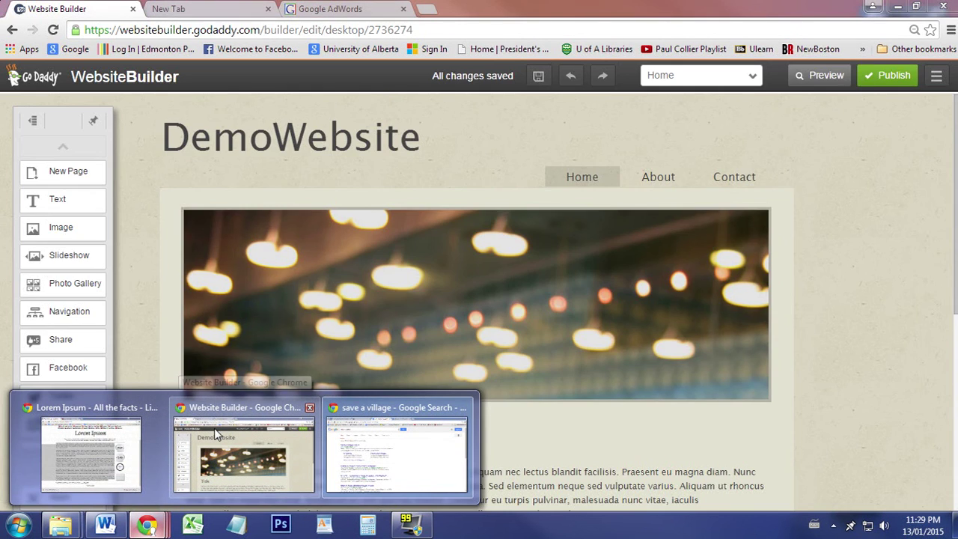
click(217, 439)
click(210, 8)
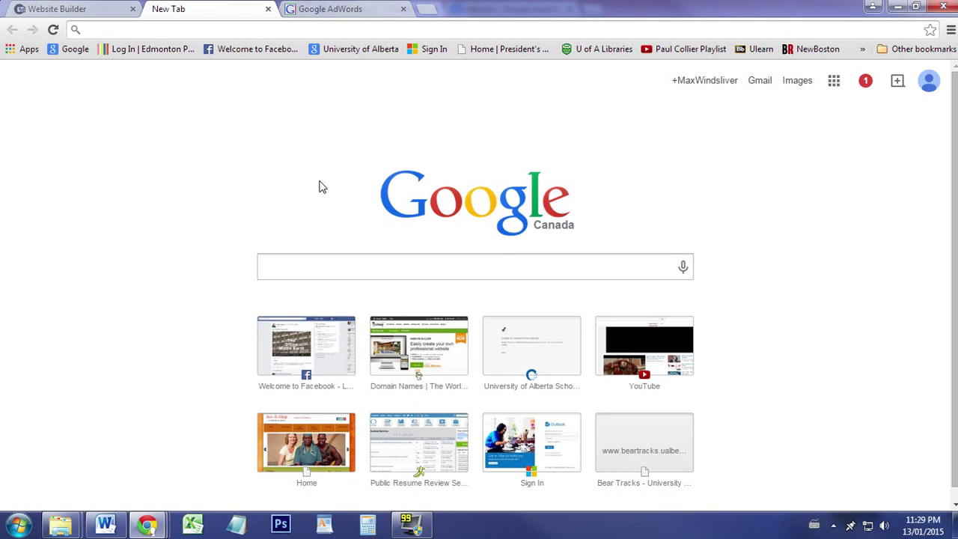
click(304, 266)
text(adwords)
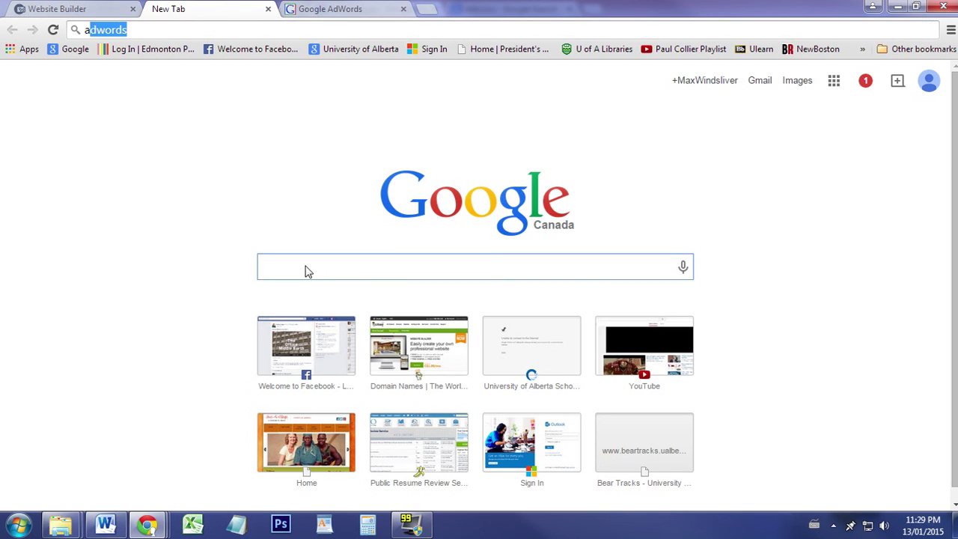
key(Return)
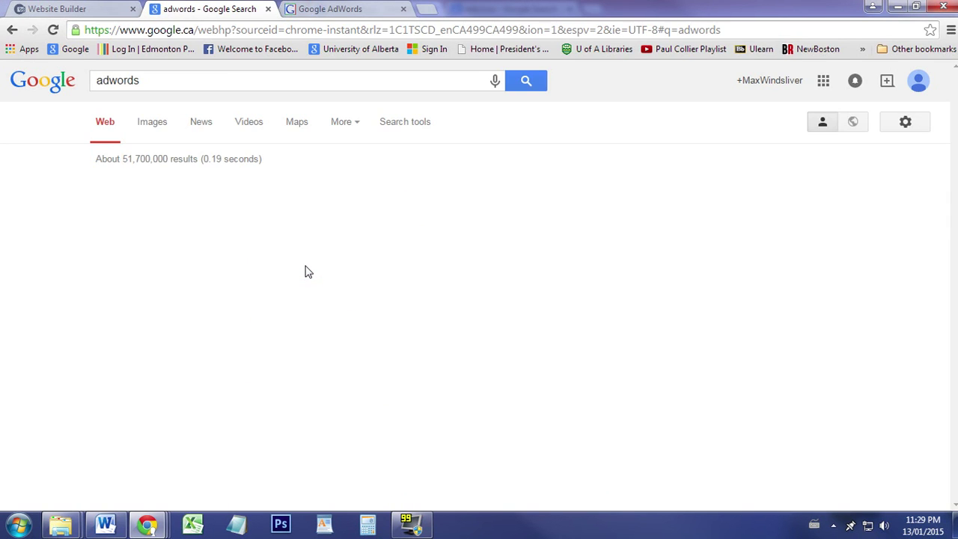
- Scroll through the AdWords 'Your first campaign' page's budget, audience, keywords, bid and ad sections
click(340, 9)
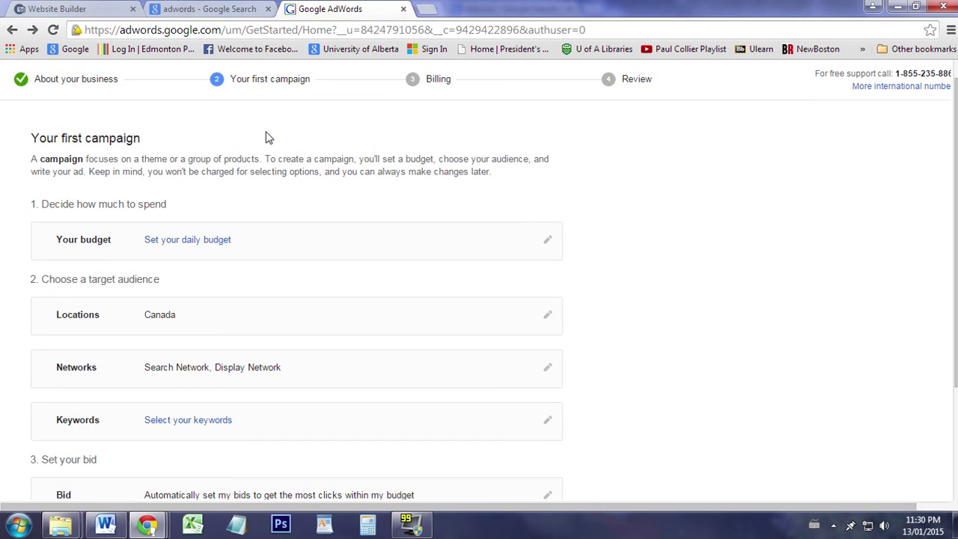
scroll(280, 142, down, 1)
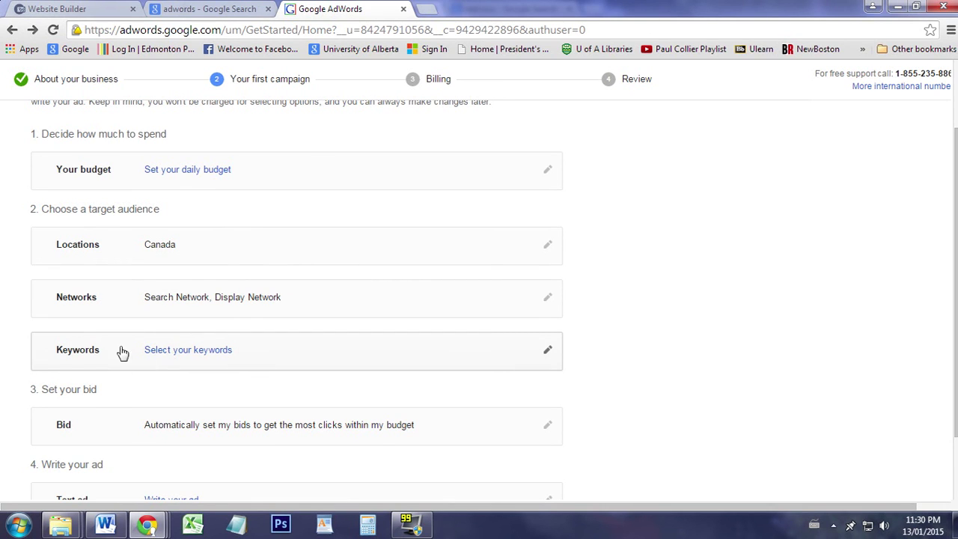
scroll(252, 321, up, 2)
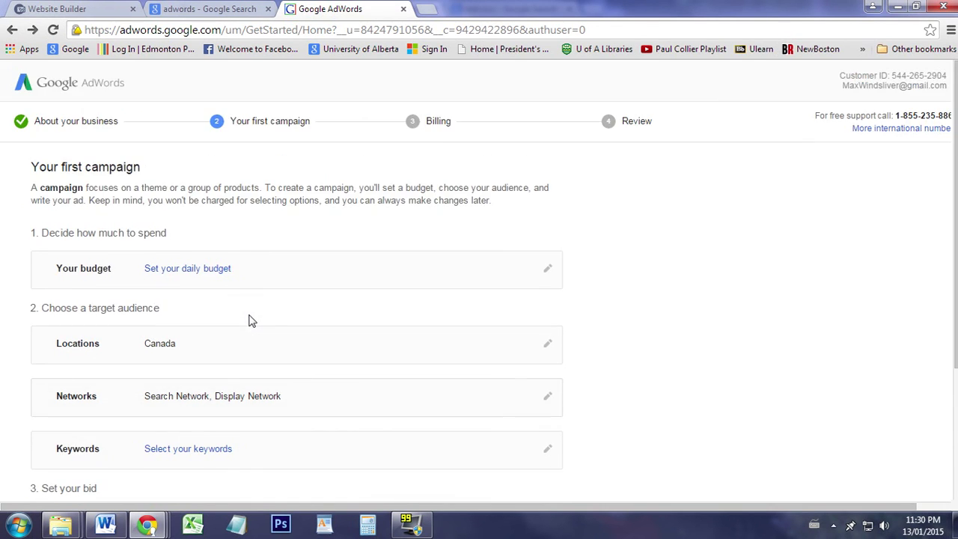
scroll(250, 321, down, 1)
scroll(292, 301, down, 1)
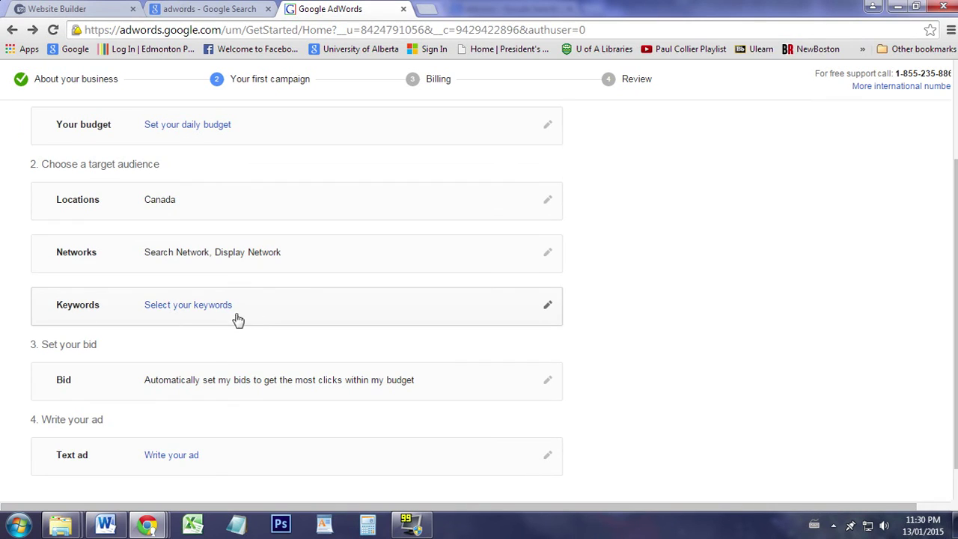
- Review suggested keywords, noting non governmental organizations at 9900, then return to Website Builder
click(232, 307)
scroll(624, 321, down, 2)
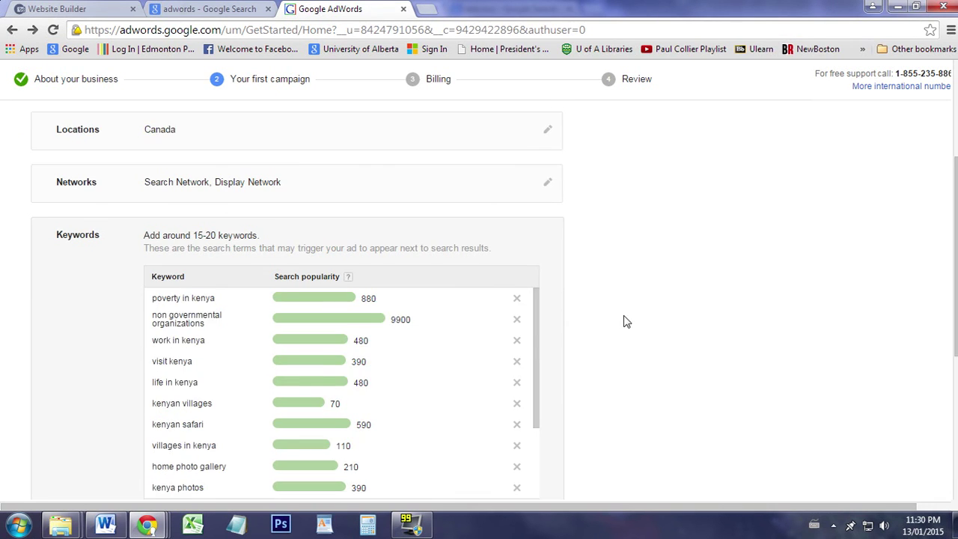
mouse_move(481, 252)
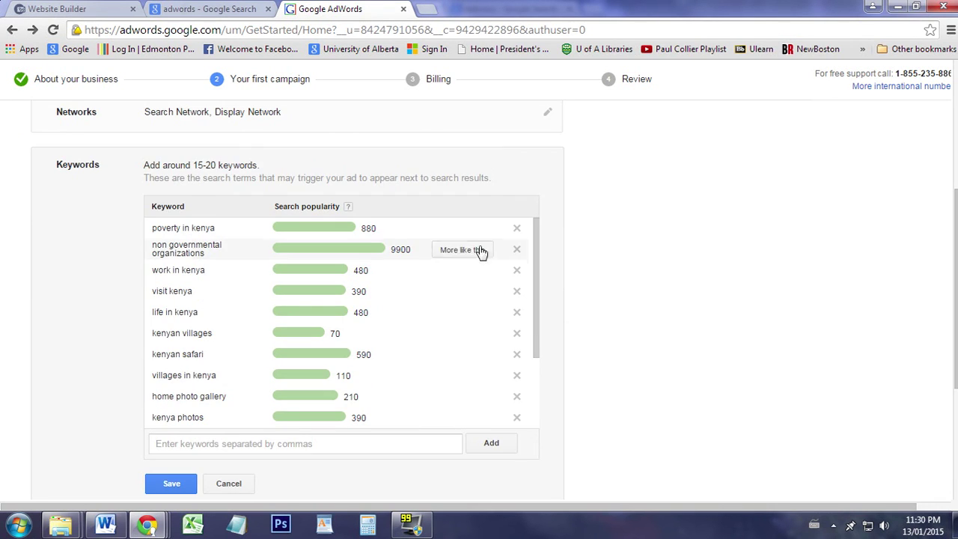
double_click(401, 250)
click(393, 253)
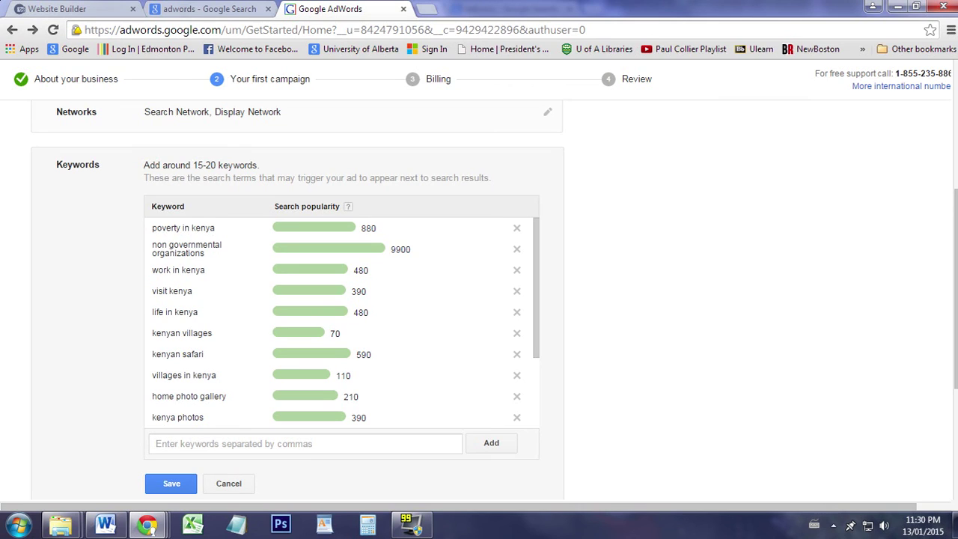
drag(491, 178, 143, 178)
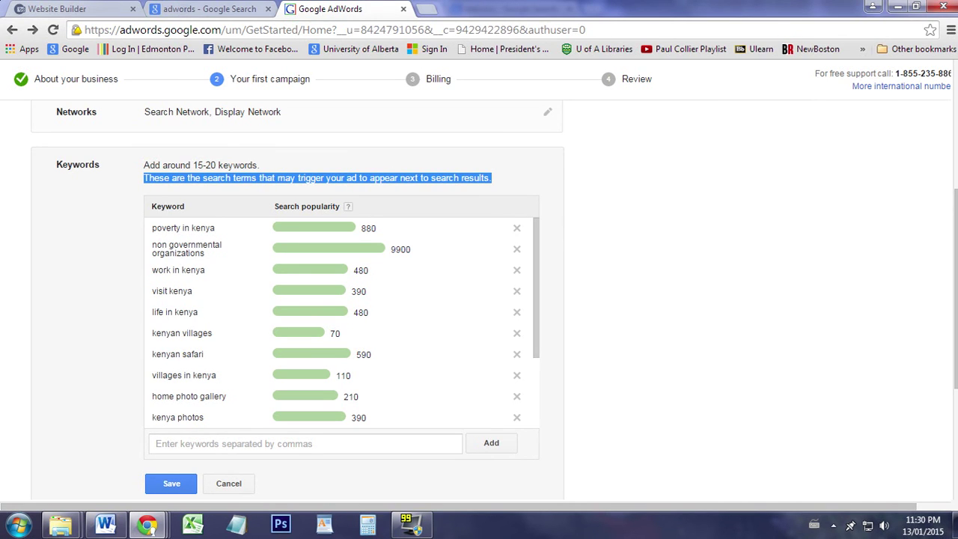
click(642, 291)
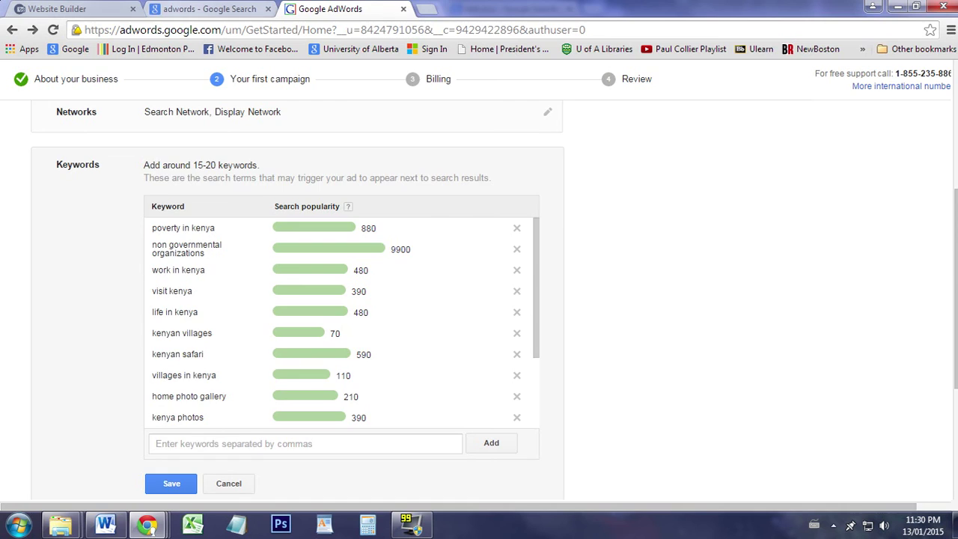
click(102, 8)
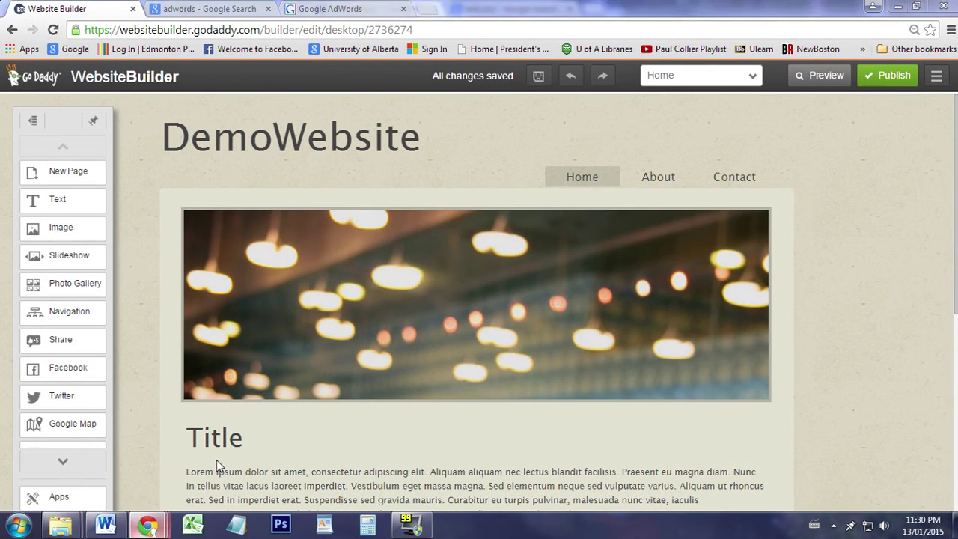
- Review the Home page's search-engine title 'Home' and its Save-A-Village description in Site Settings
mouse_move(147, 524)
click(364, 460)
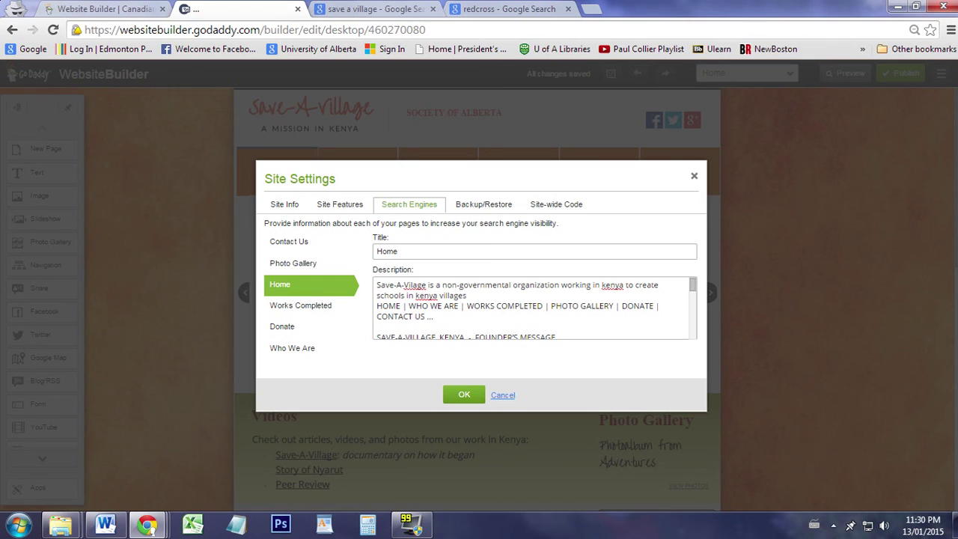
scroll(535, 307, down, 3)
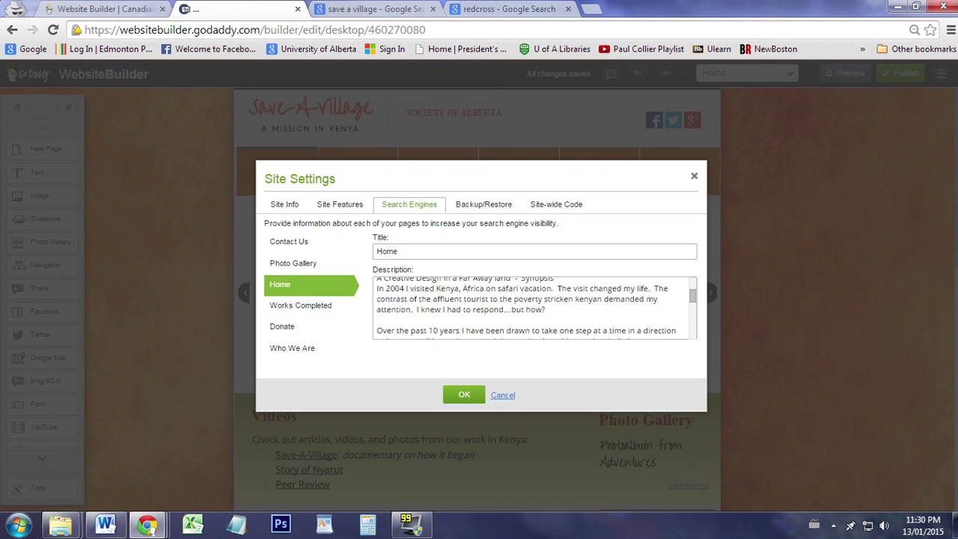
drag(692, 298, 696, 286)
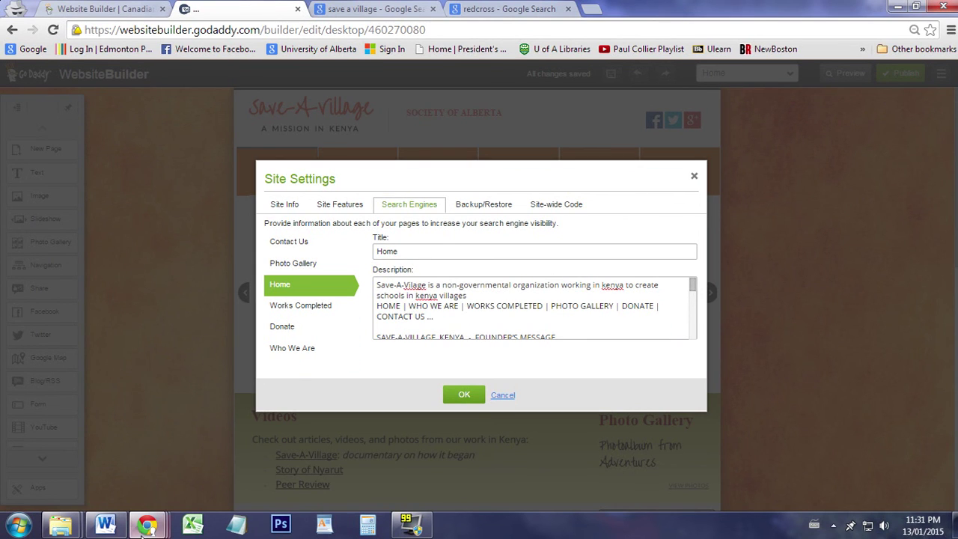
mouse_move(150, 525)
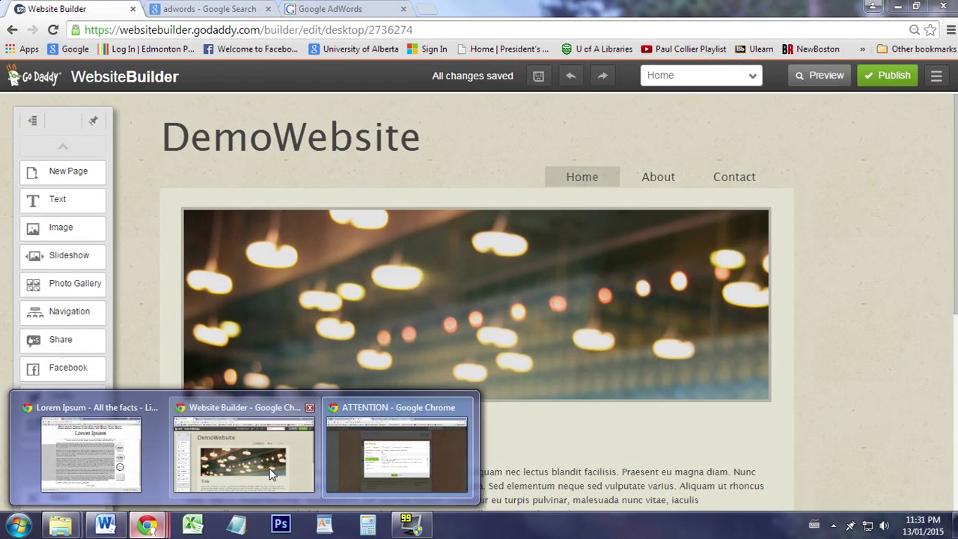
- Look over the AdWords keyword suggestions, then return to the adwords search results
click(271, 473)
click(330, 9)
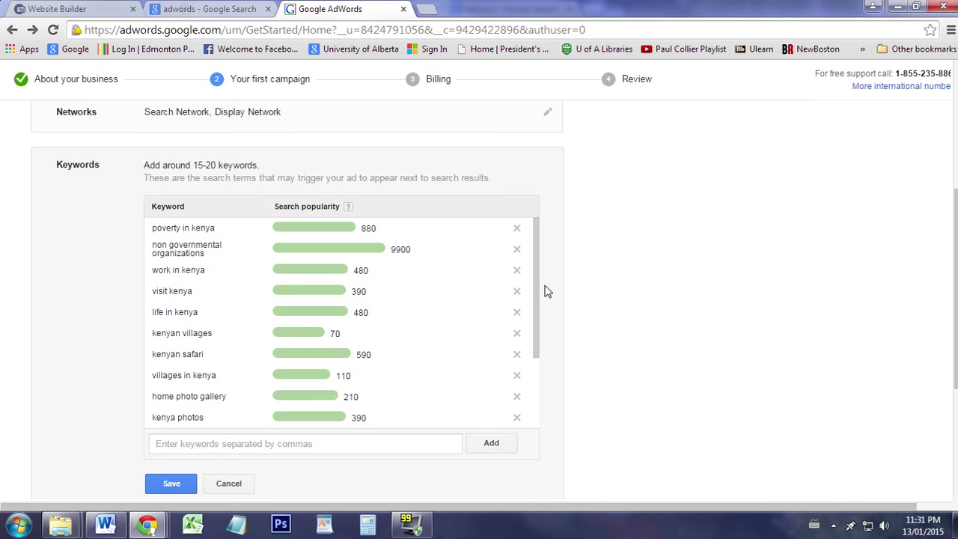
click(209, 9)
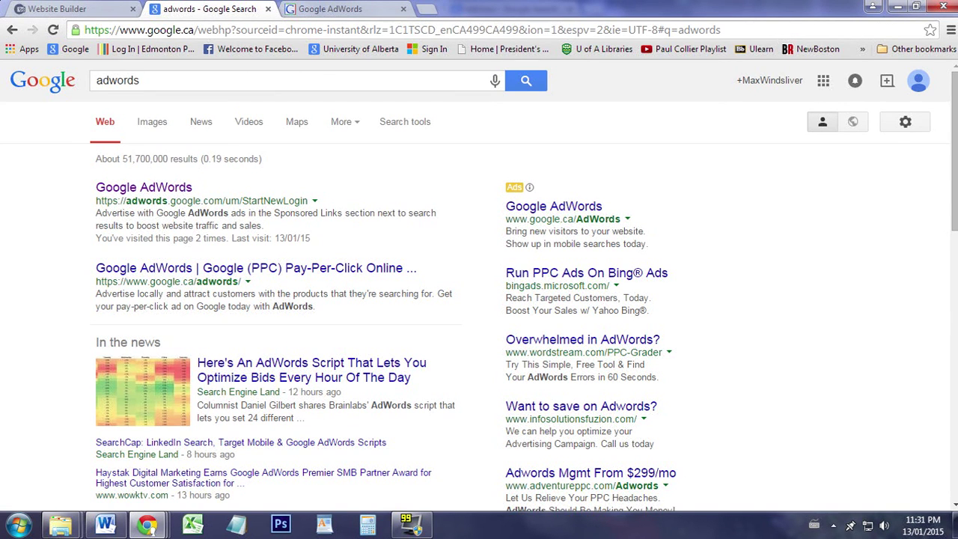
- Search Google for 'save a village' and check the first result's snippet
click(191, 86)
key(ctrl+a)
text(s)
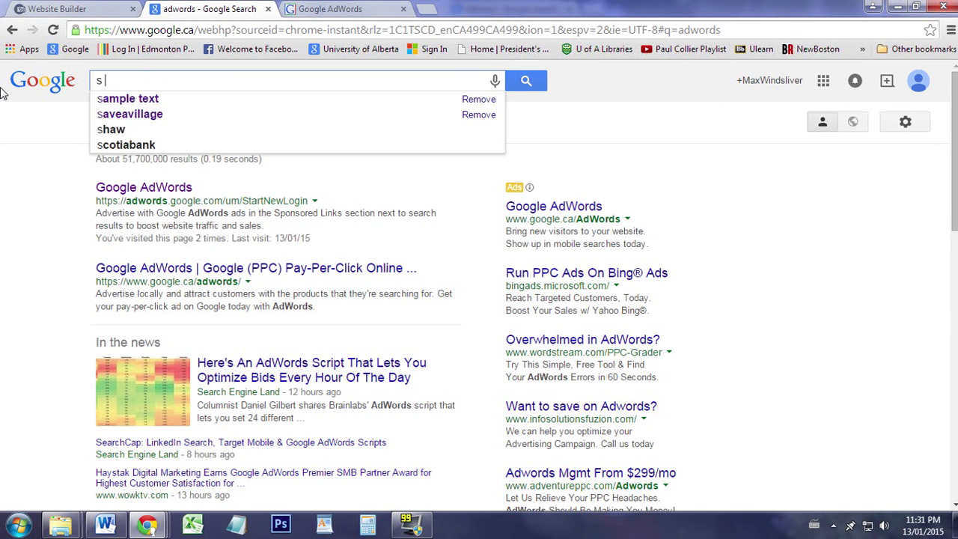
text(ave a village)
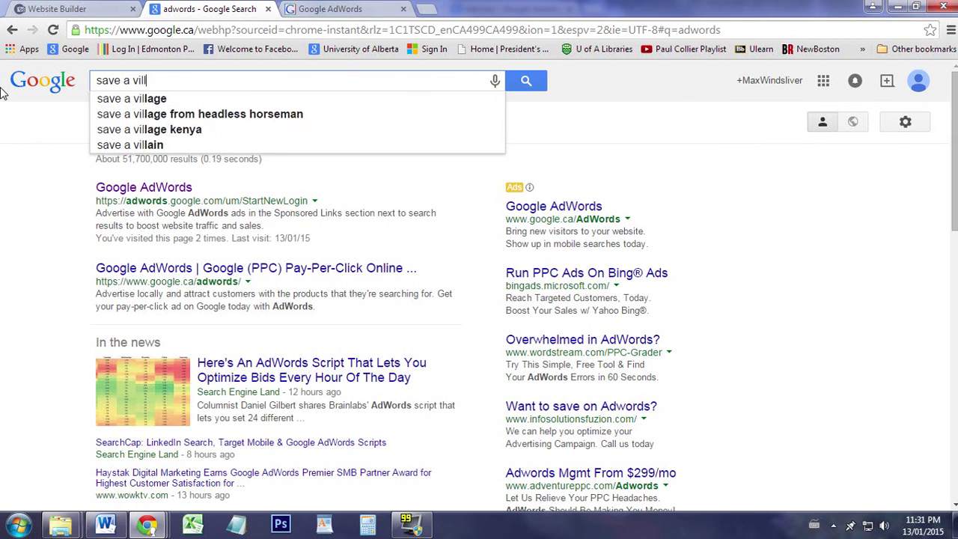
key(Return)
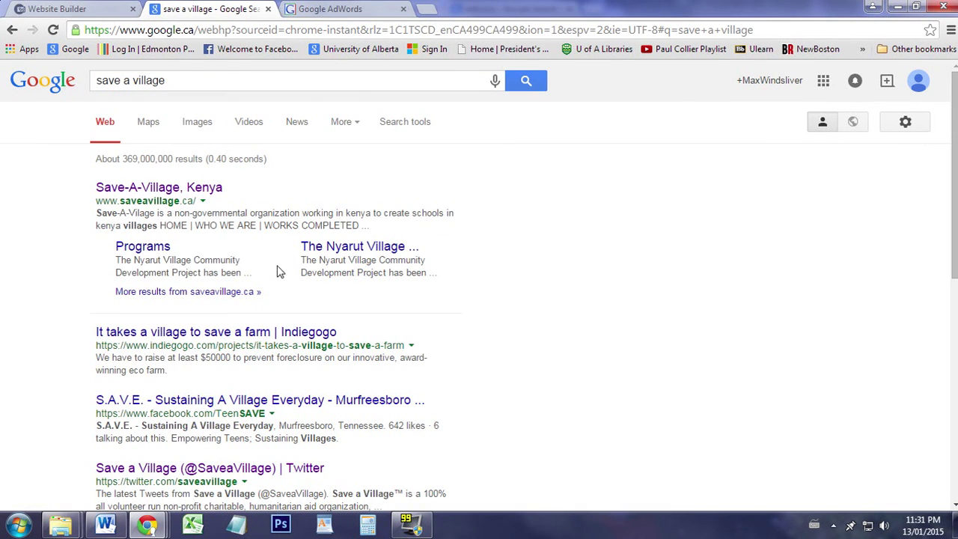
drag(365, 225, 96, 212)
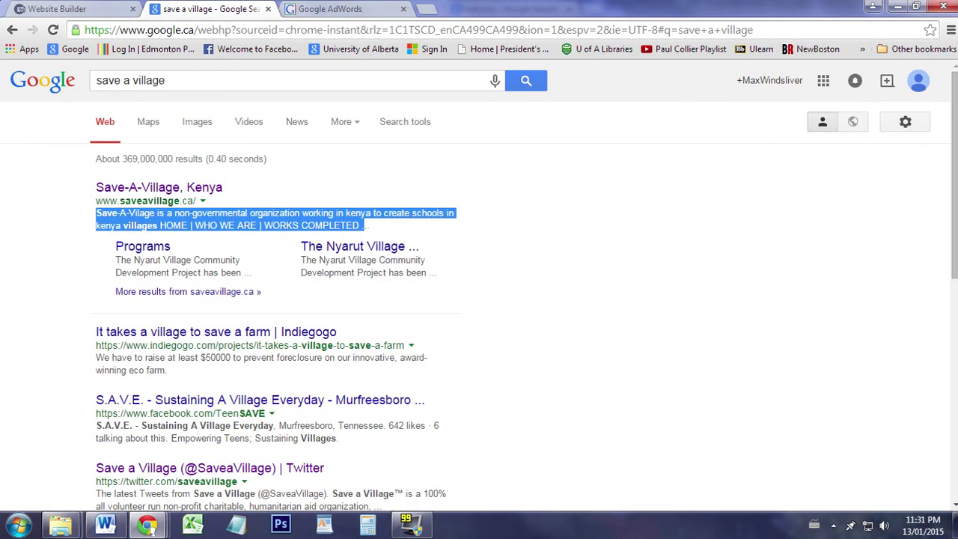
click(96, 213)
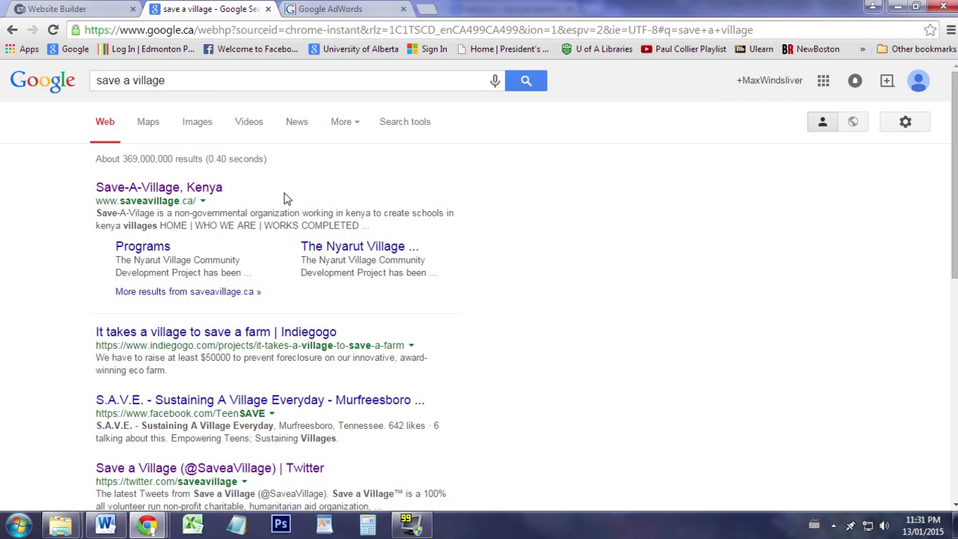
- Bring up GoDaddy's pricing page and compare the Personal, Business and Business Plus plans
click(103, 9)
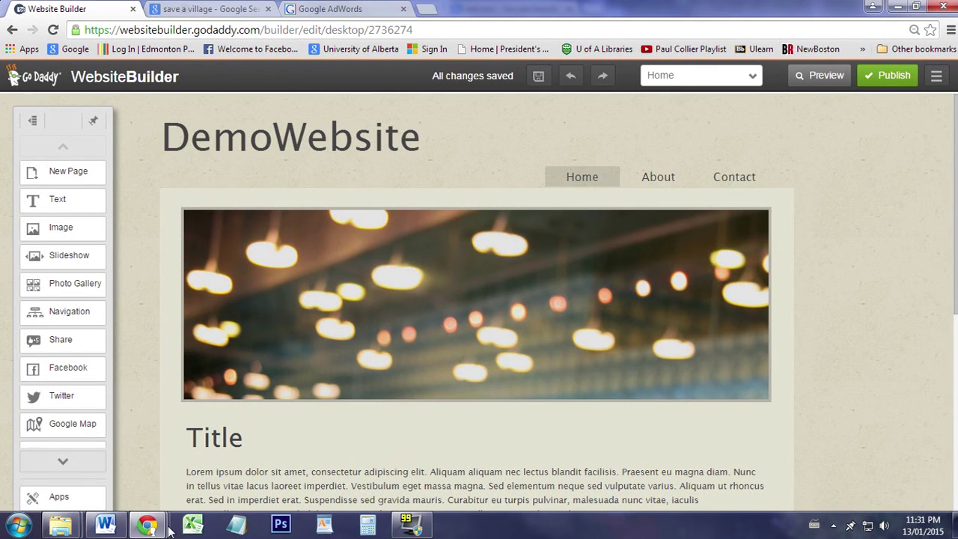
mouse_move(147, 525)
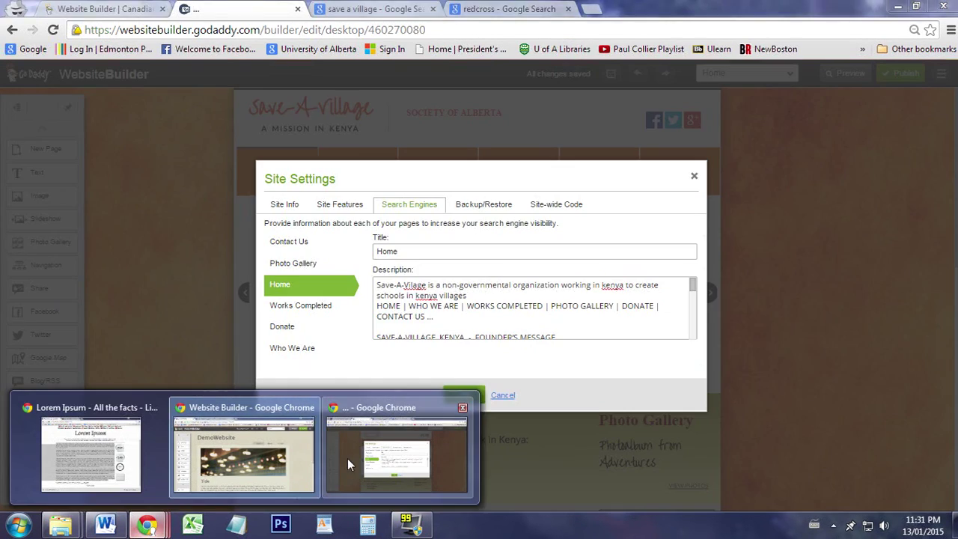
click(347, 458)
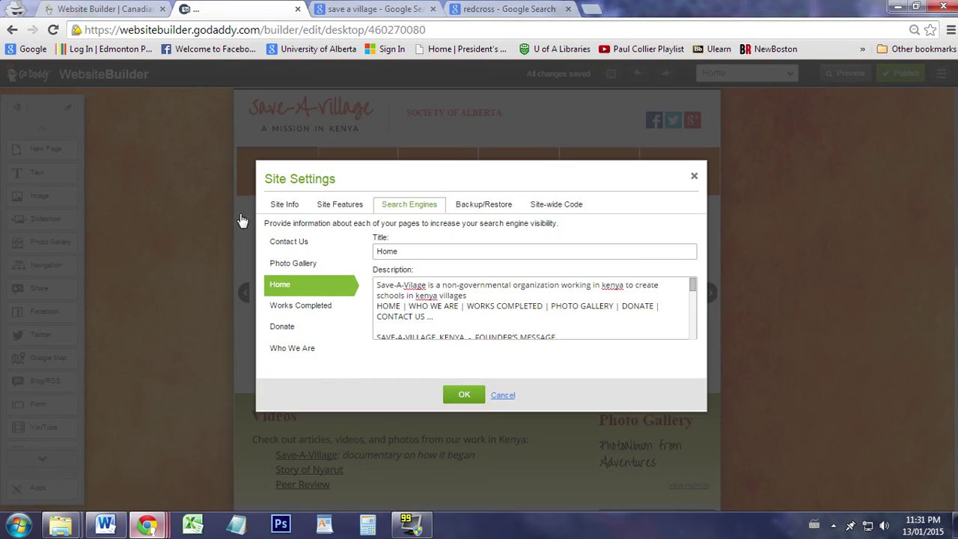
key(ctrl+shift+Tab)
scroll(824, 375, down, 1)
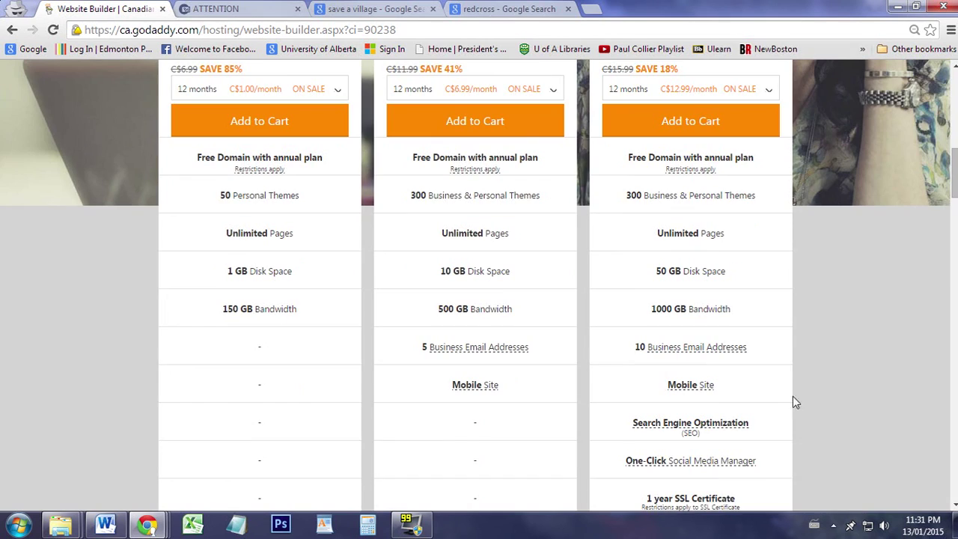
mouse_move(707, 427)
scroll(762, 418, up, 2)
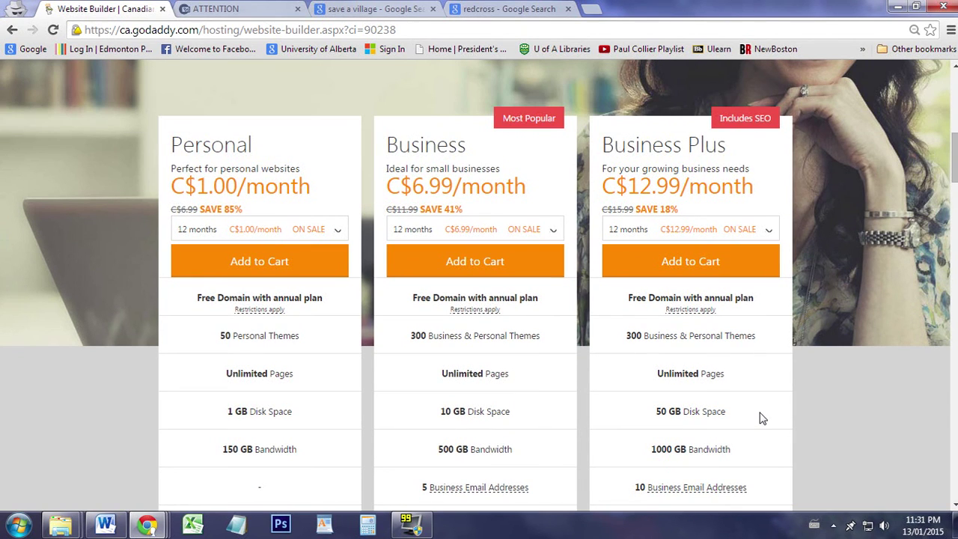